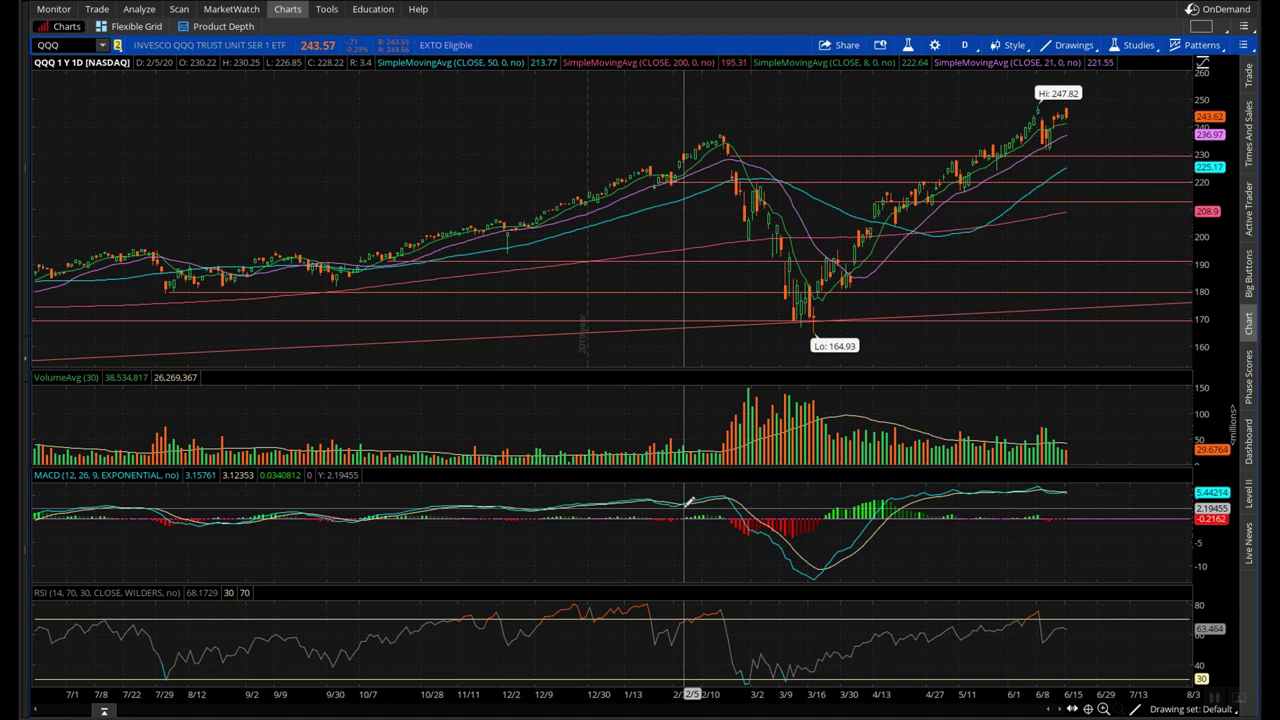
# Zoom the QQQ chart's time axis in and out to inspect the price history.
pyautogui.scroll(3, 688, 502)
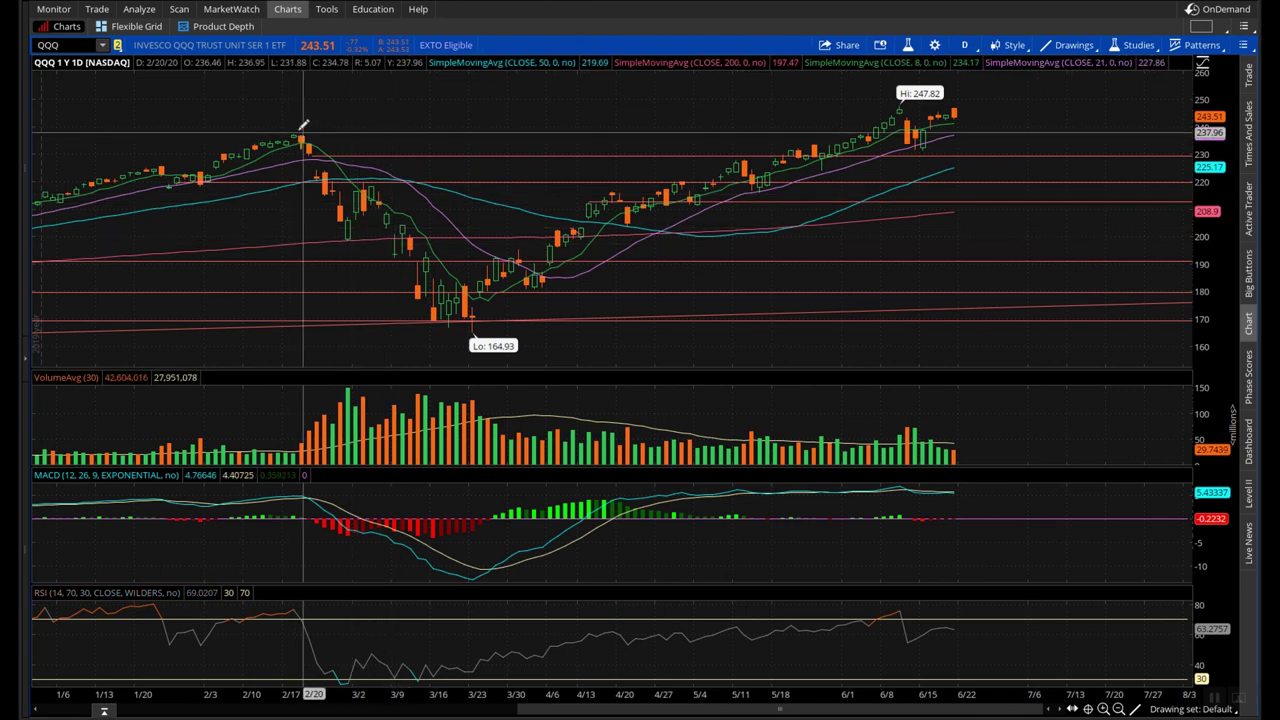
pyautogui.scroll(-3, 301, 130)
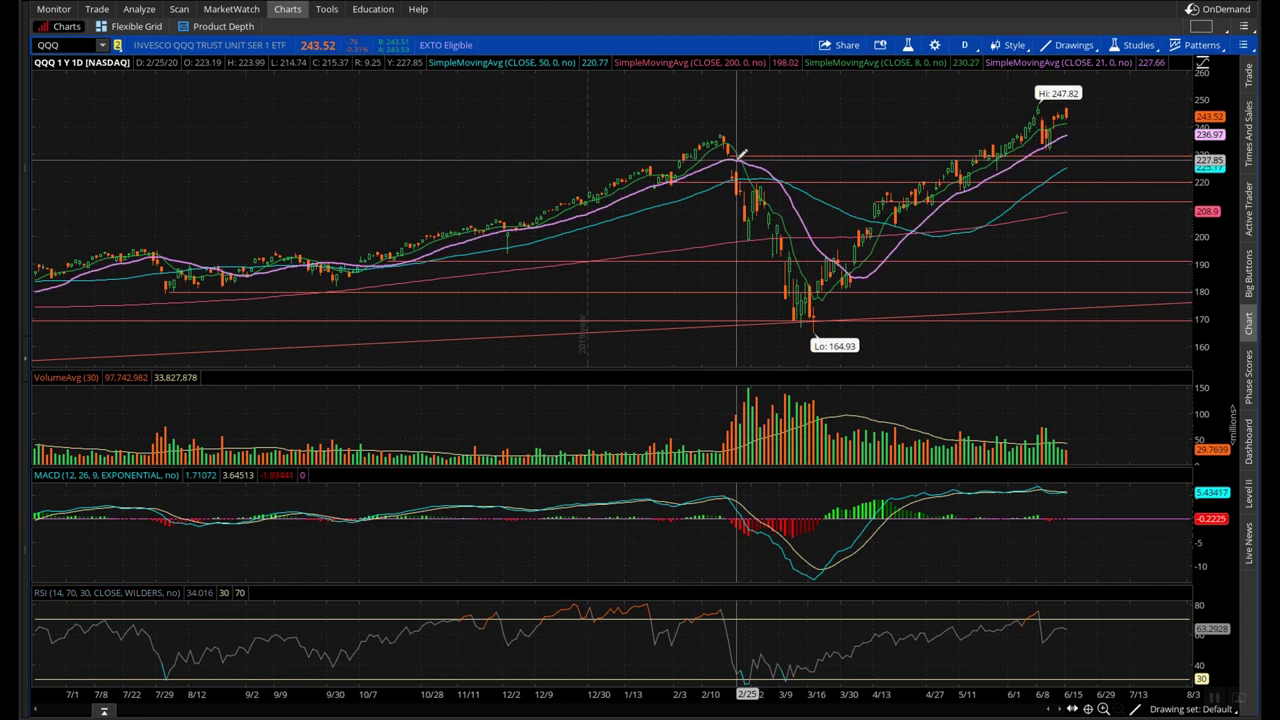
pyautogui.scroll(3, 414, 250)
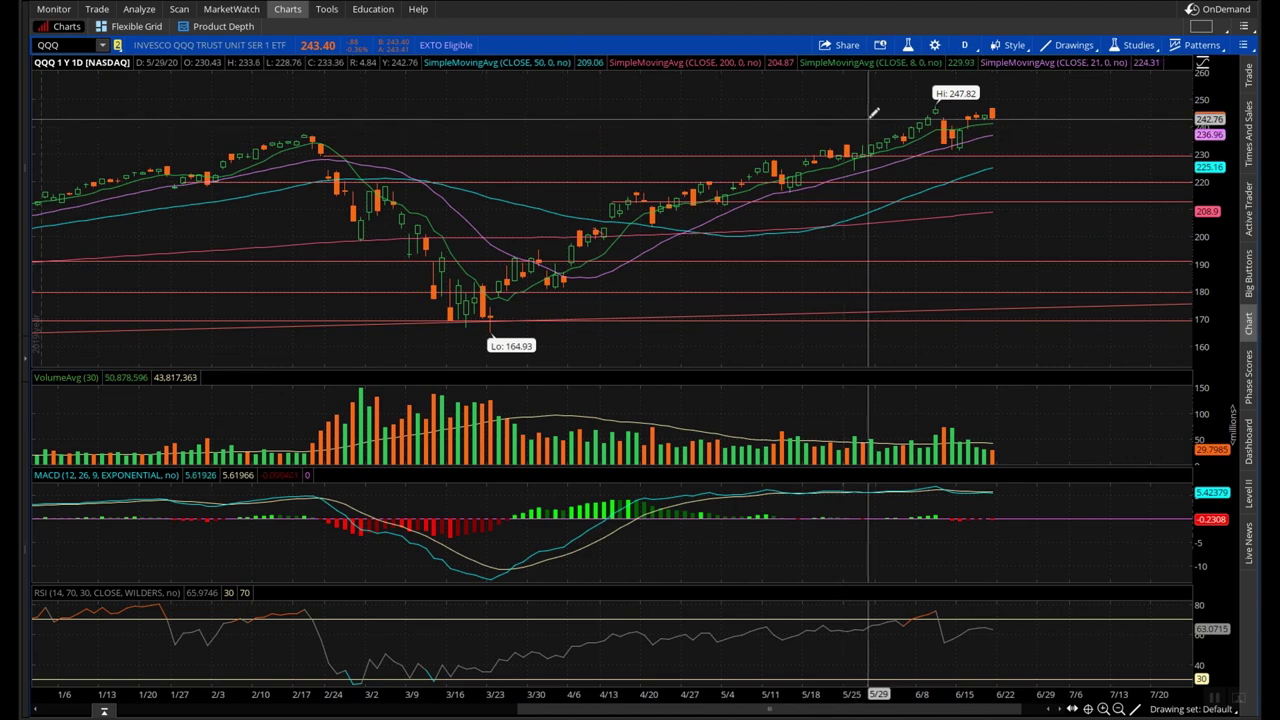
# Find and select the MACD study in the QQQ chart's studies editor.
pyautogui.click(908, 46)
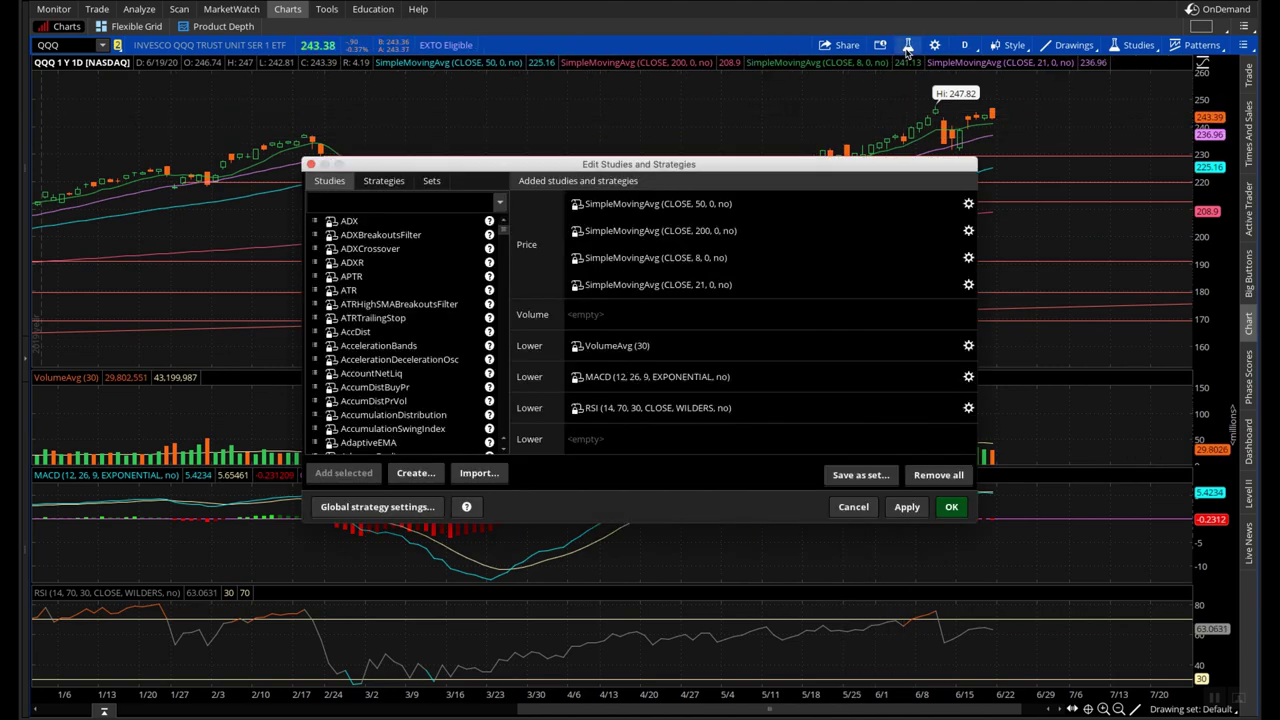
pyautogui.write('macd')
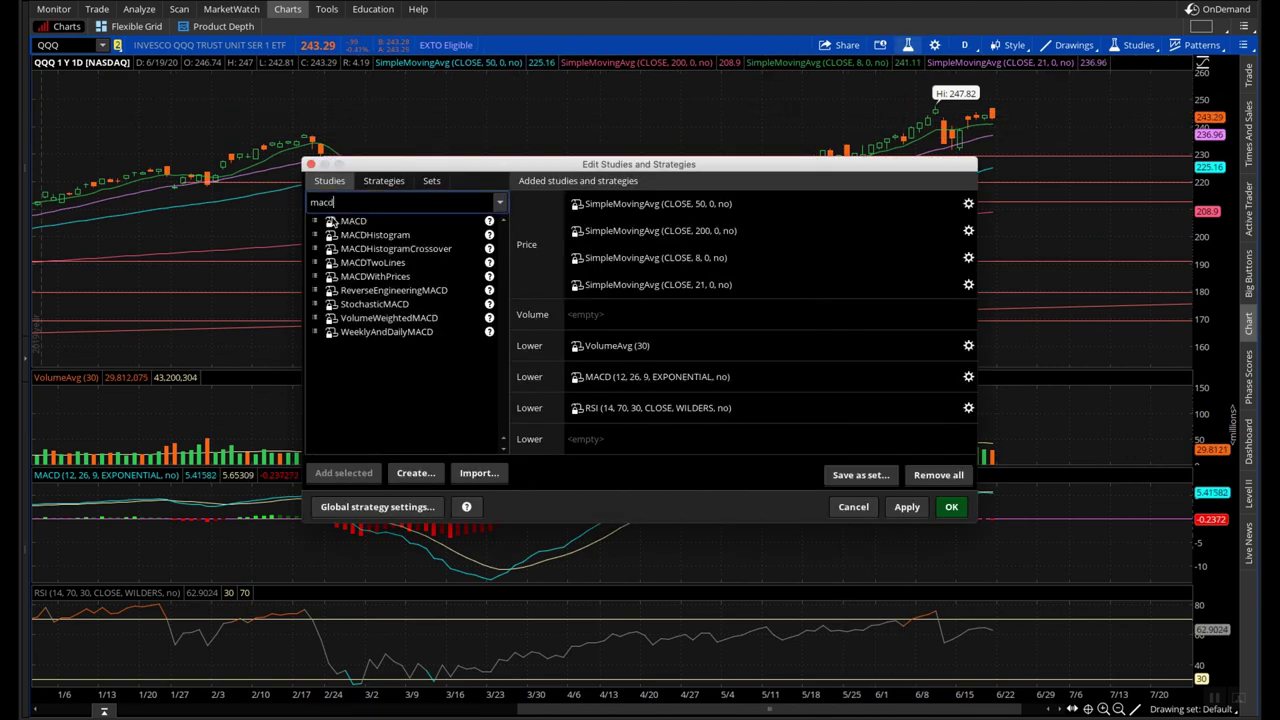
pyautogui.click(382, 222)
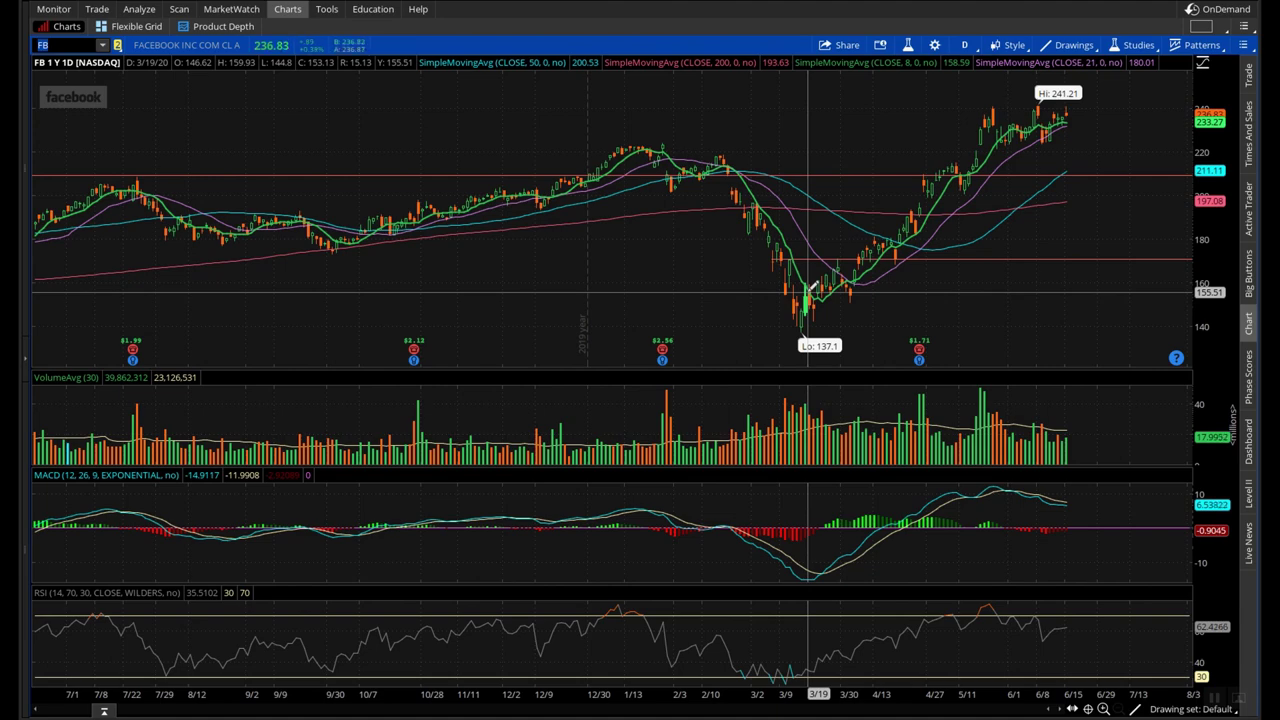
# Load QQQ, draw a trendline, and measure the 2/27 to 3/4 price change.
pyautogui.write('QQQ')
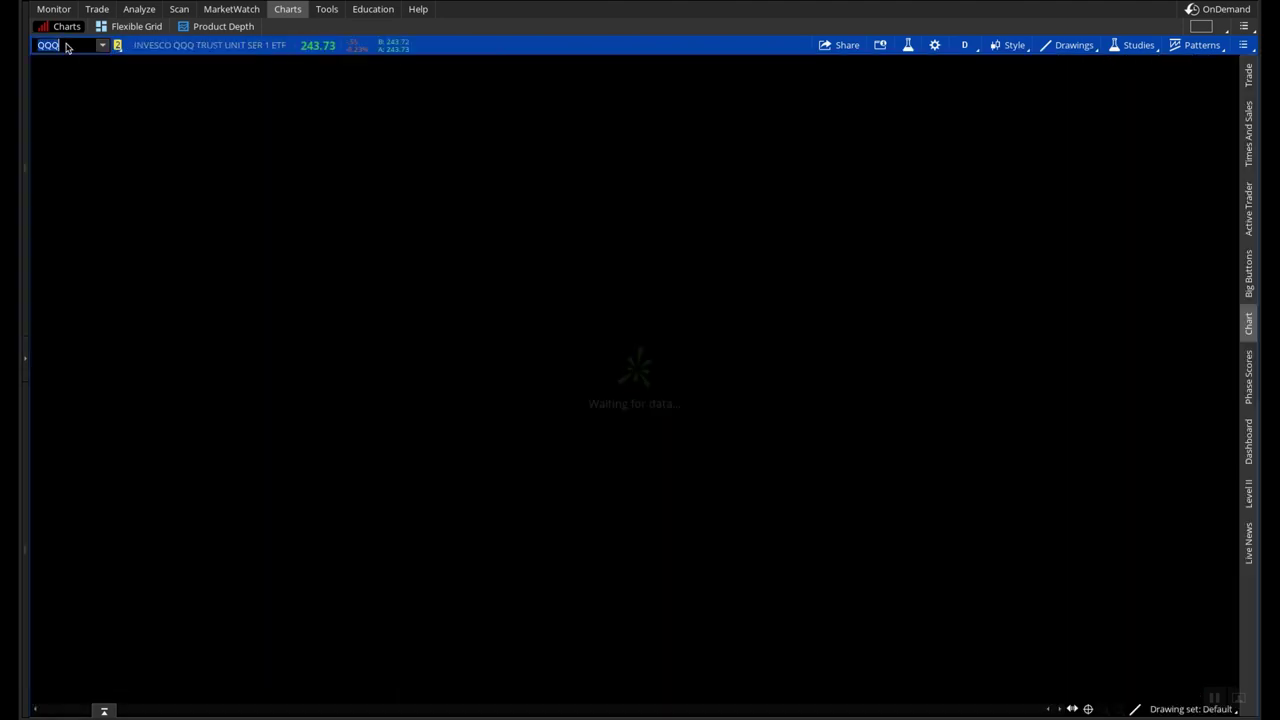
pyautogui.press('Return')
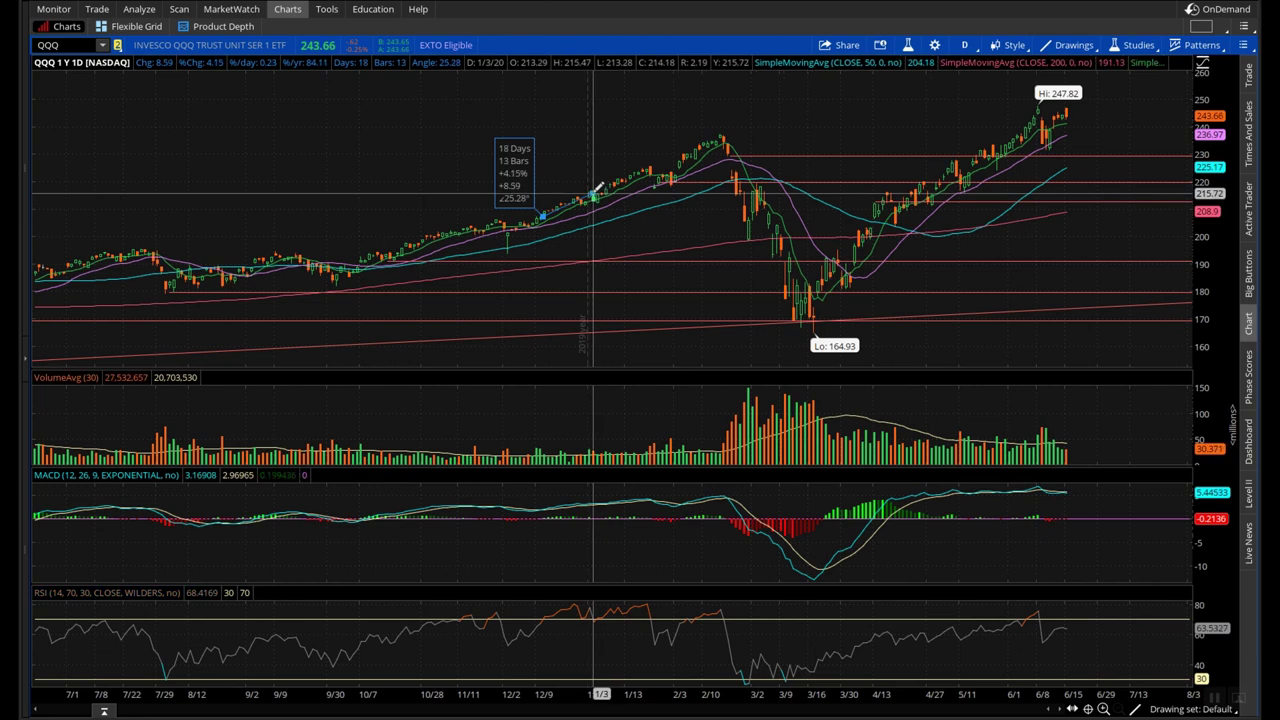
pyautogui.click(597, 187)
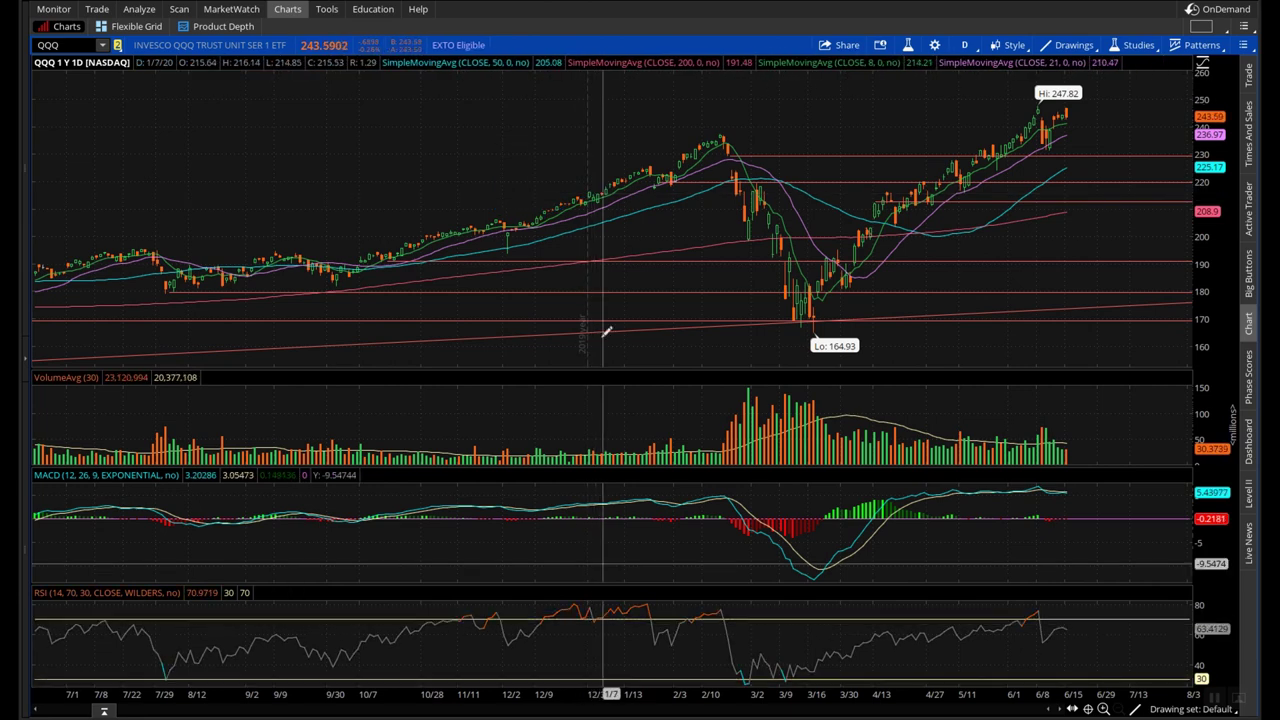
pyautogui.click(598, 200)
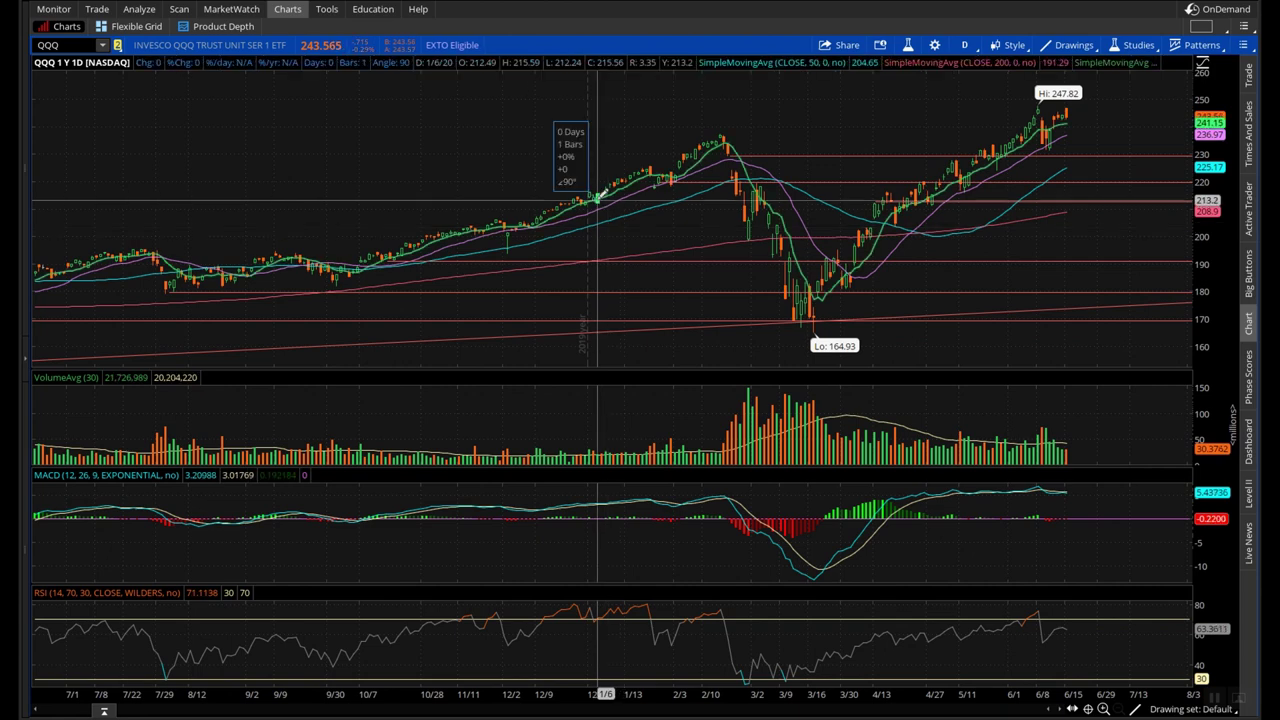
pyautogui.click(655, 163)
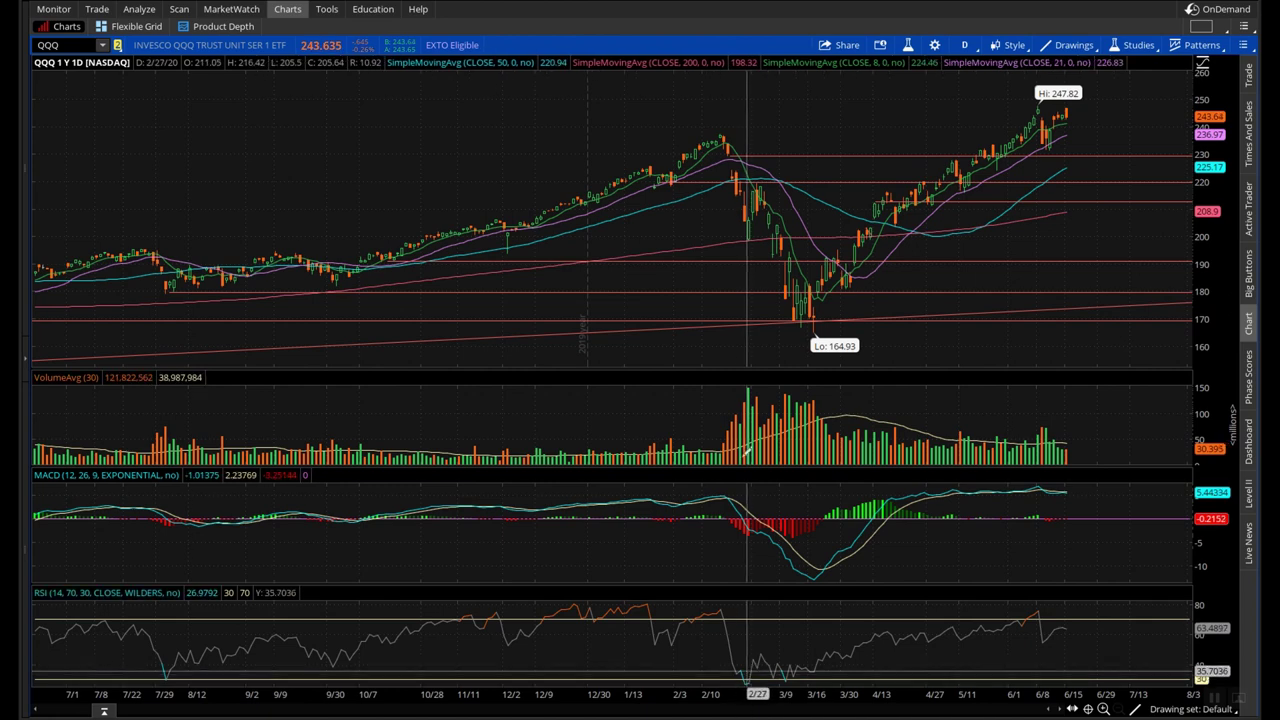
pyautogui.moveTo(747, 241); pyautogui.dragTo(763, 180)
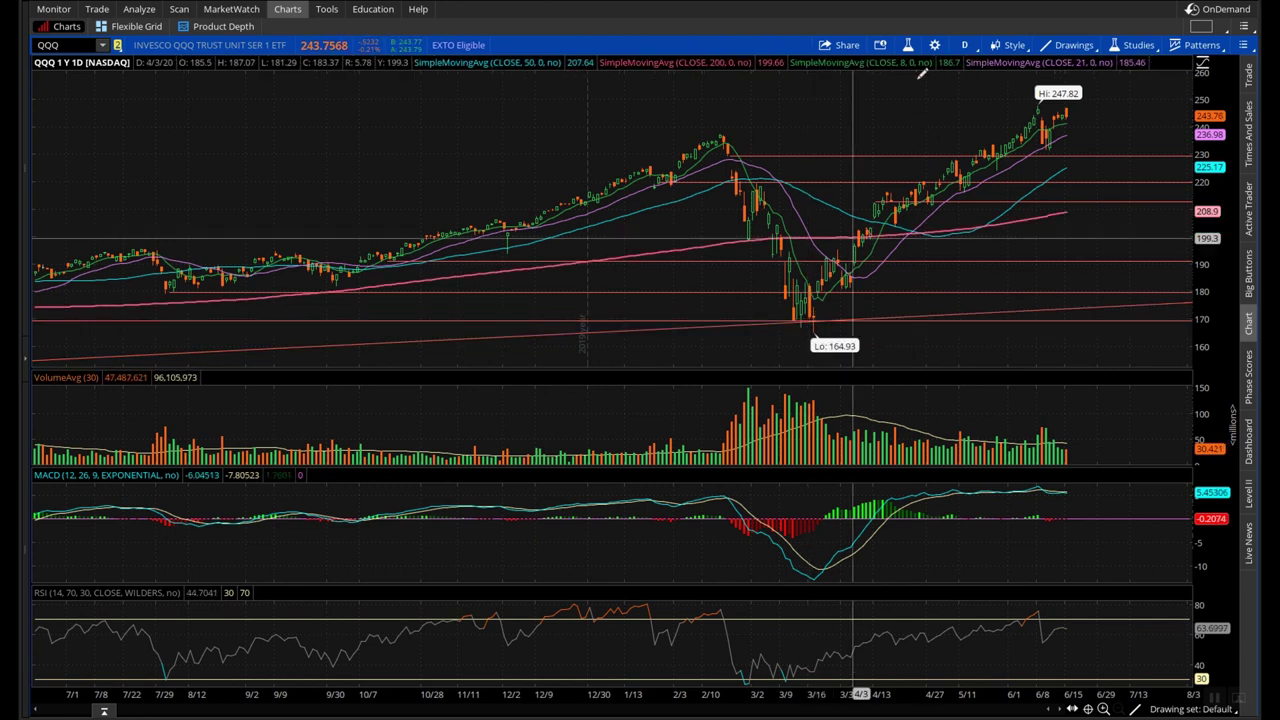
# Search 'rsi' in the studies editor and select the RSI study on the chart.
pyautogui.click(908, 45)
pyautogui.click(451, 196)
pyautogui.write('rsi')
pyautogui.click(443, 222)
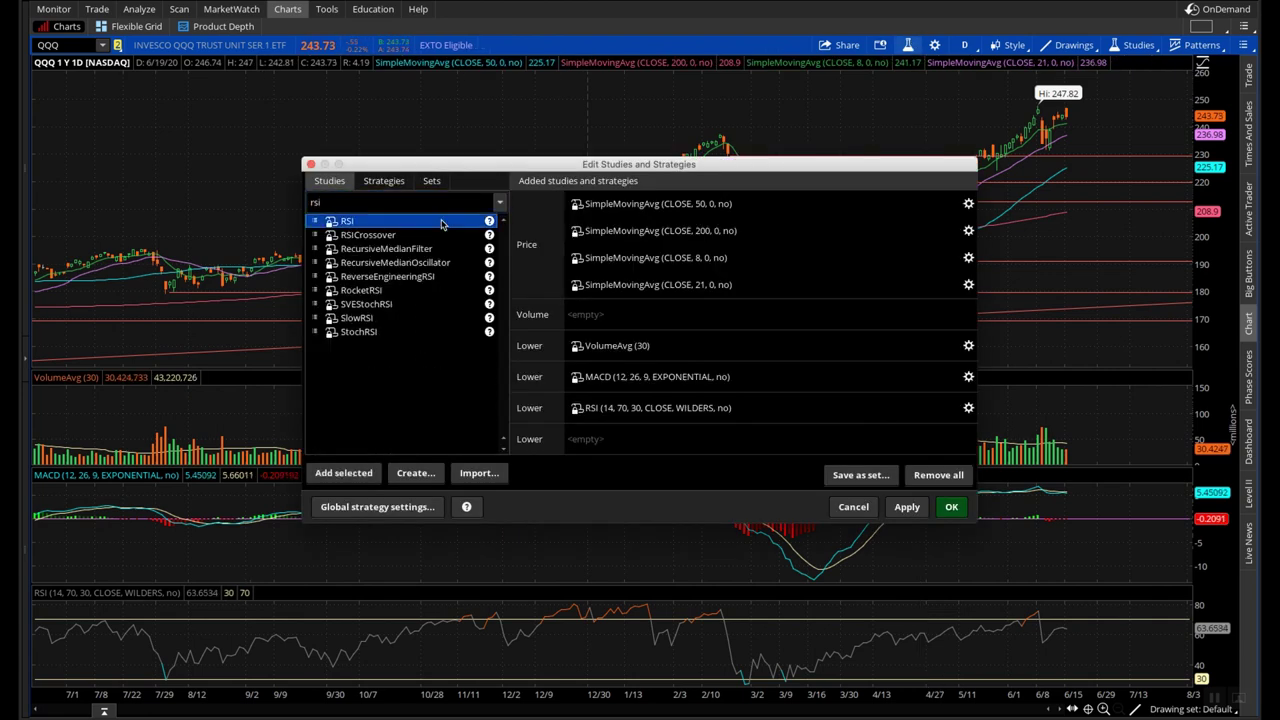
pyautogui.click(765, 408)
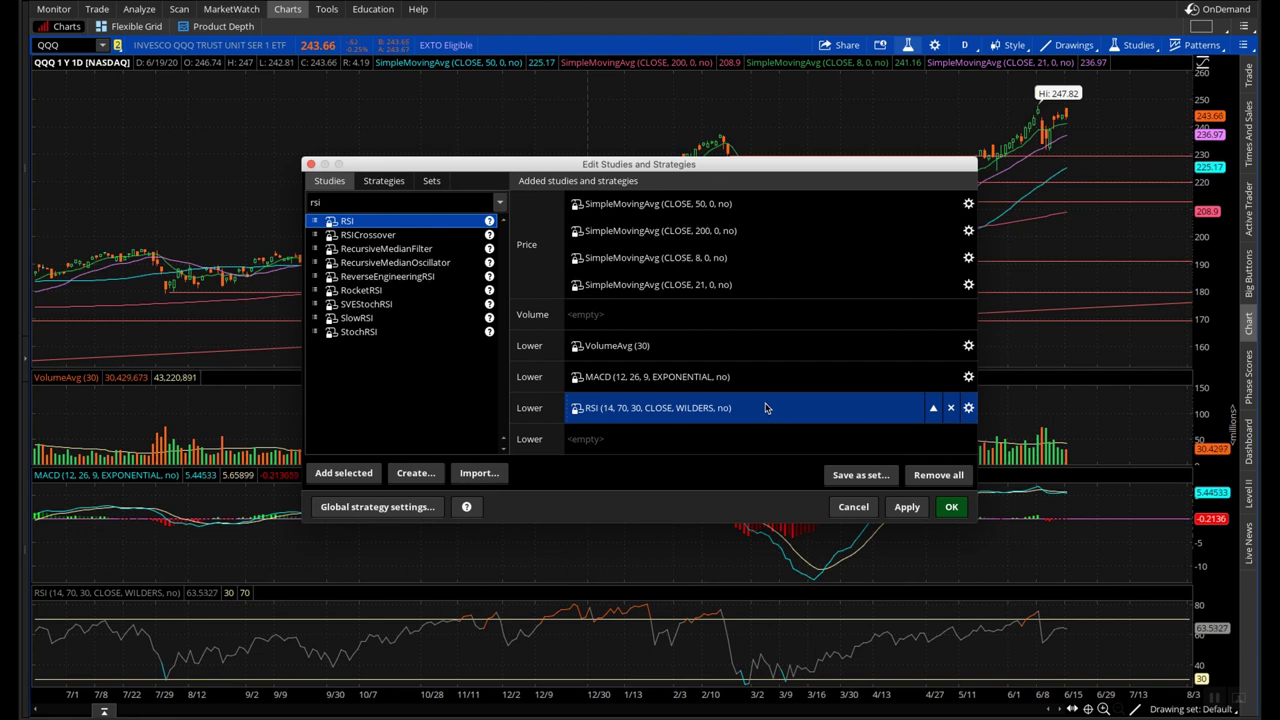
pyautogui.click(903, 449)
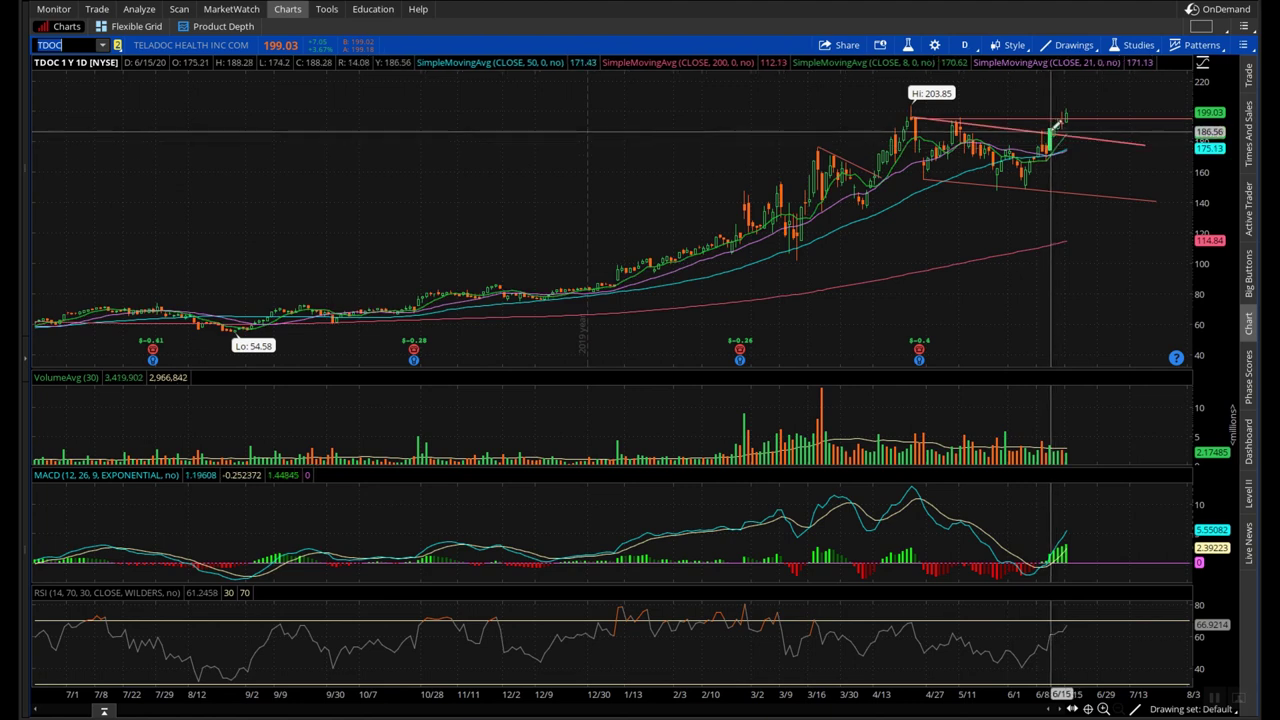
pyautogui.moveTo(1056, 124)
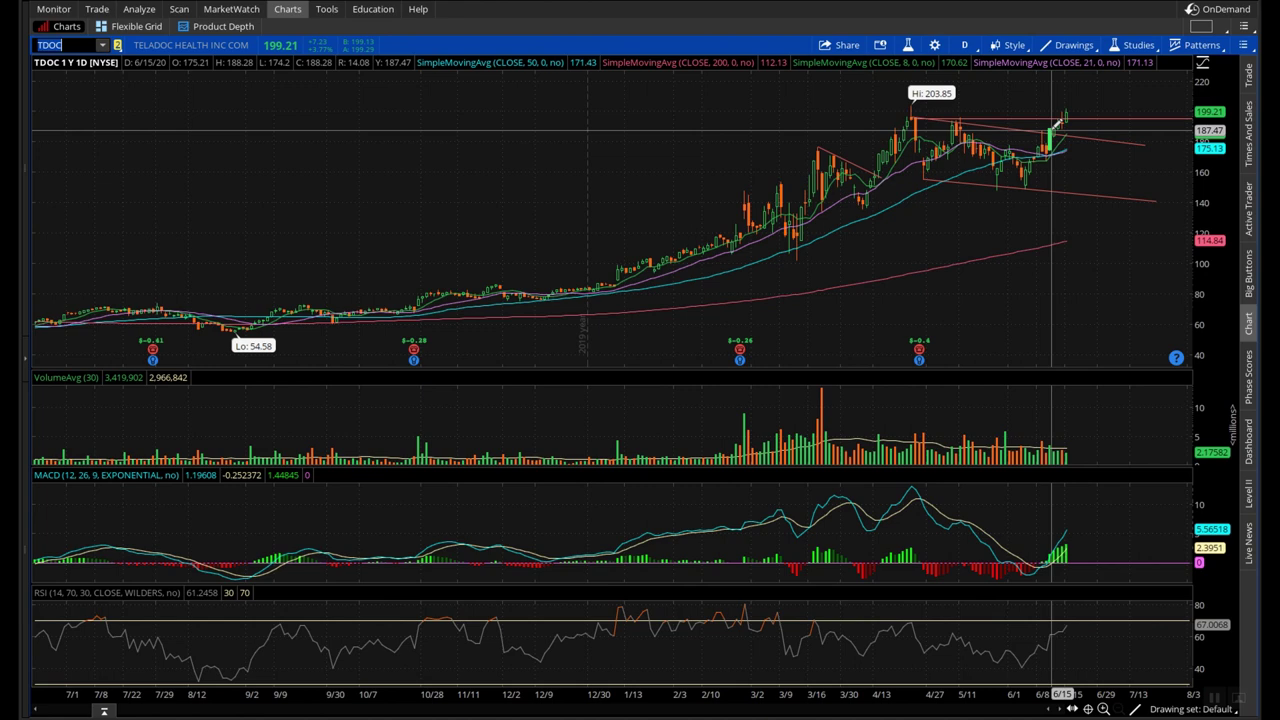
pyautogui.click(1054, 125)
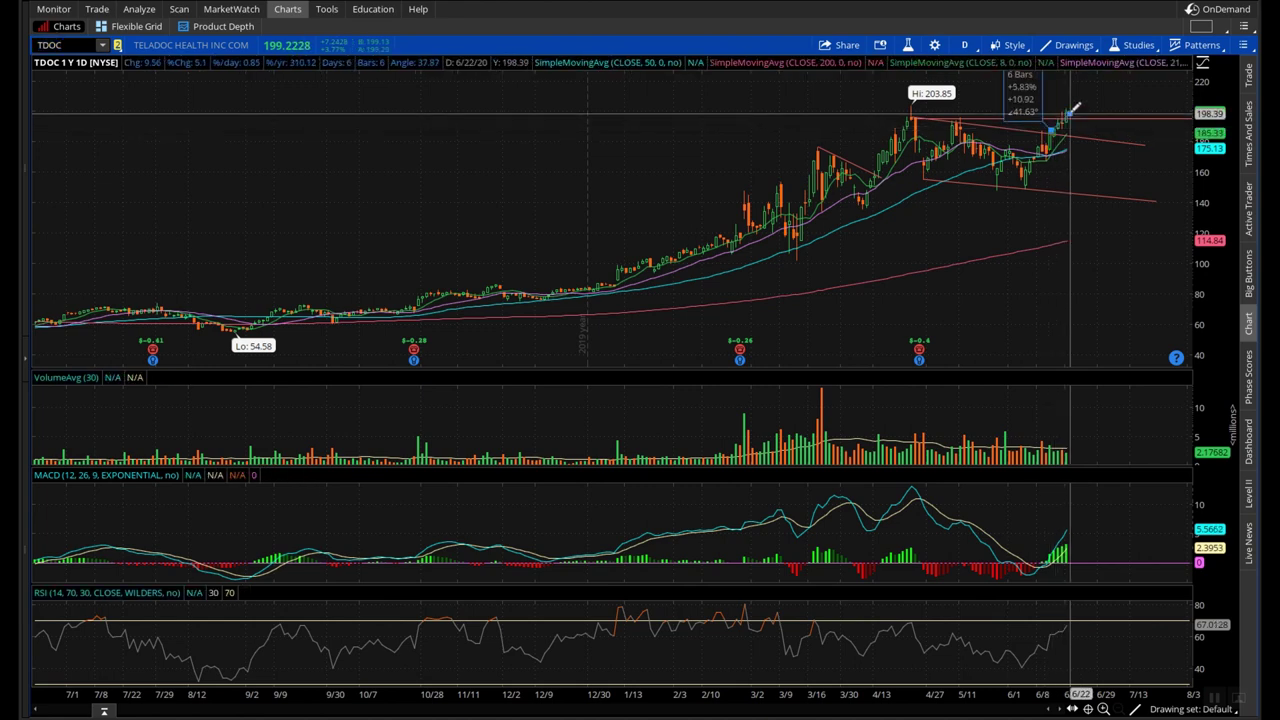
pyautogui.click(1073, 107)
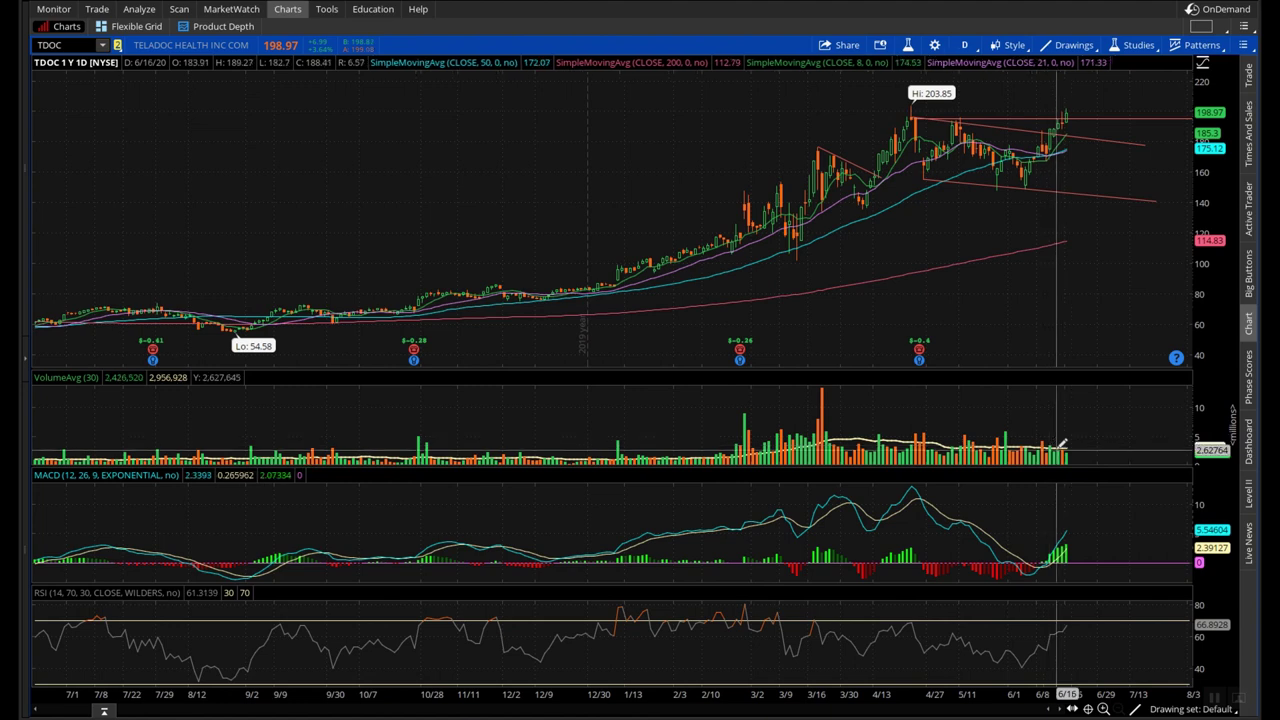
# Search 'volumea', open the VolumeAvg (30) study's settings and confirm them with OK.
pyautogui.click(909, 46)
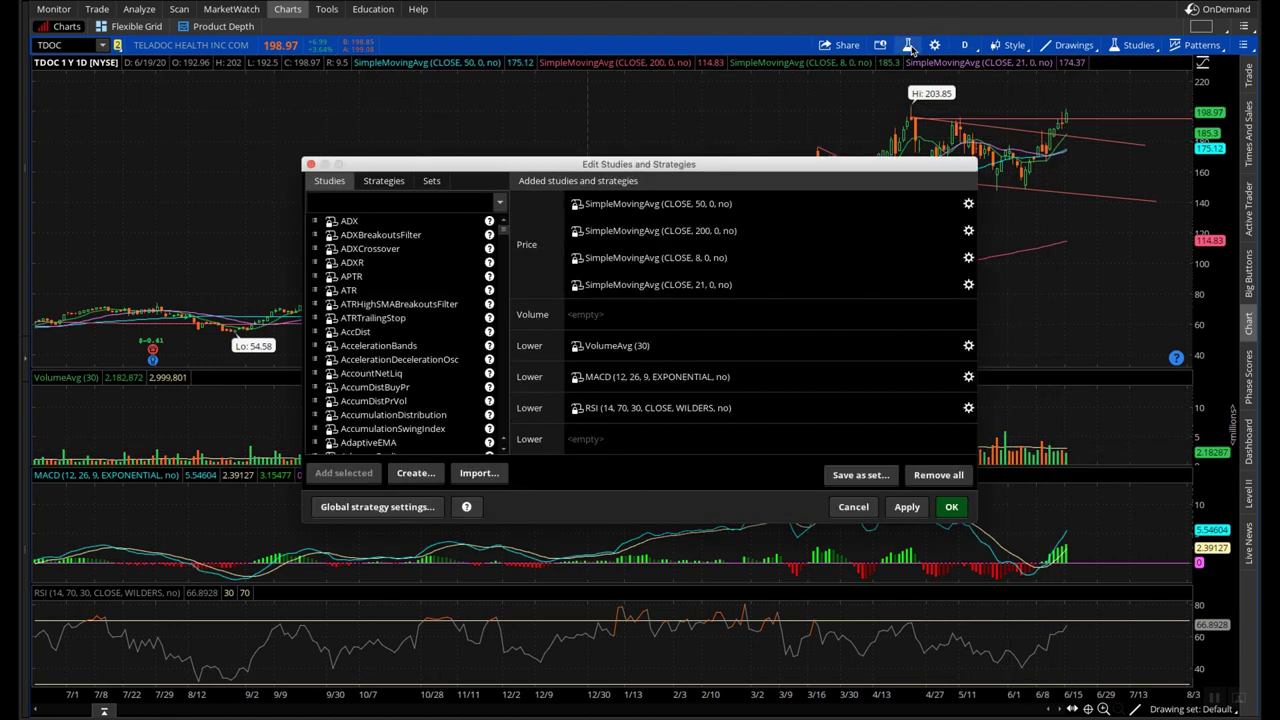
pyautogui.click(390, 202)
pyautogui.write('volumea')
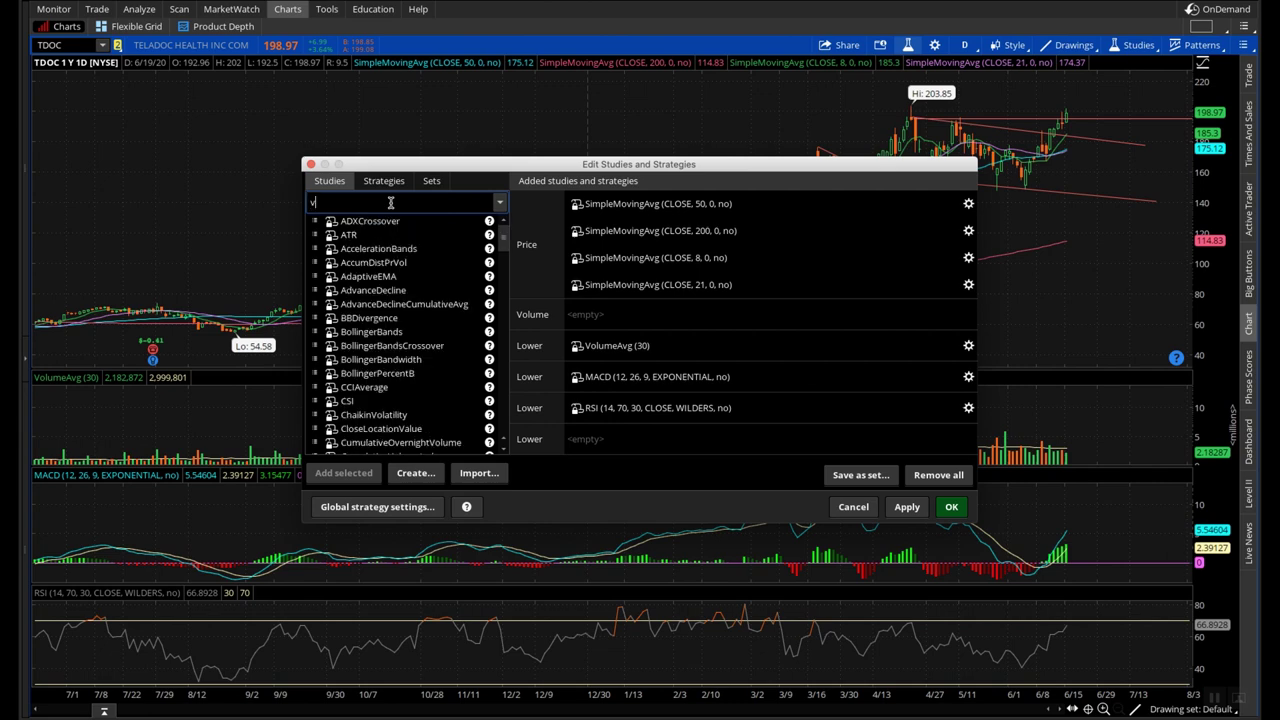
pyautogui.click(417, 236)
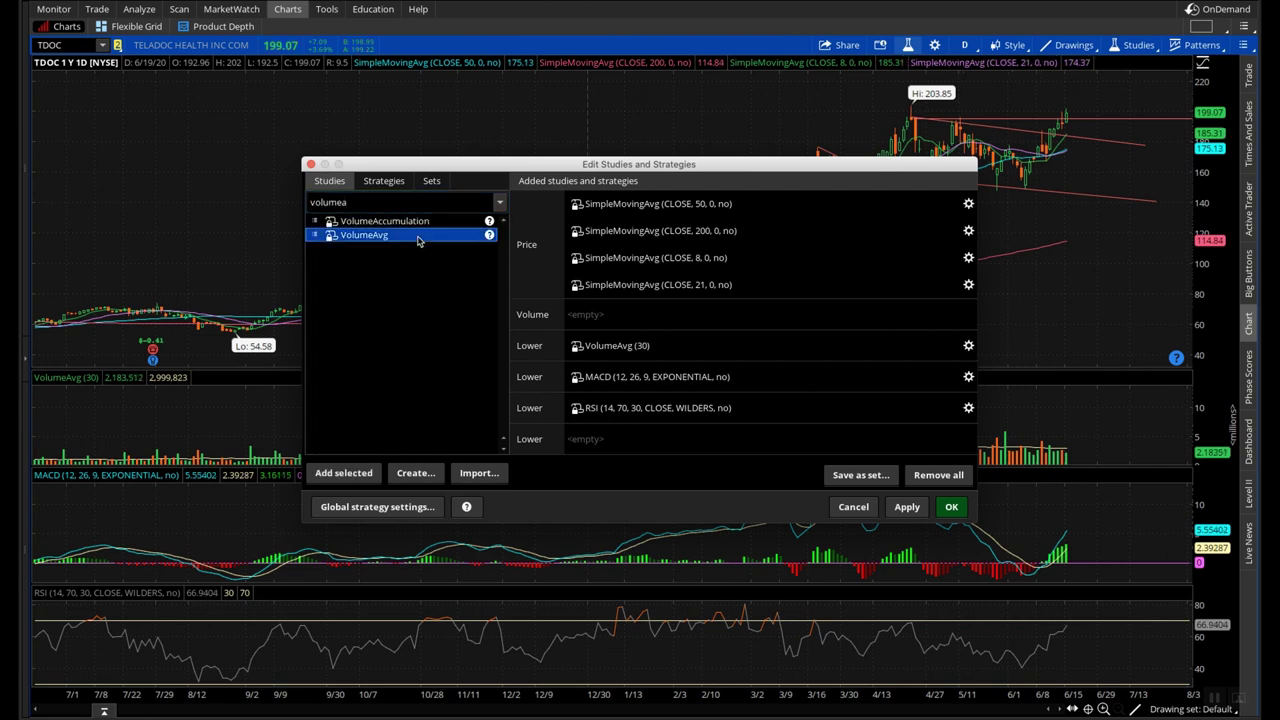
pyautogui.click(669, 344)
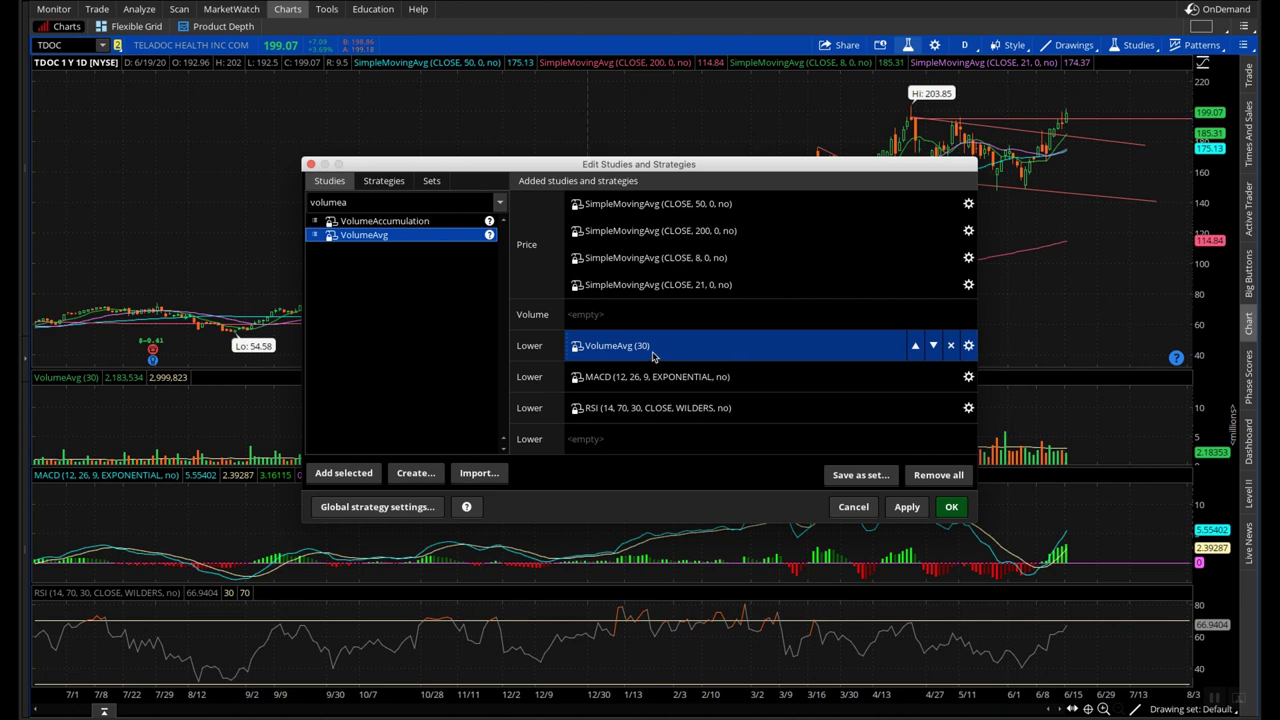
pyautogui.click(969, 345)
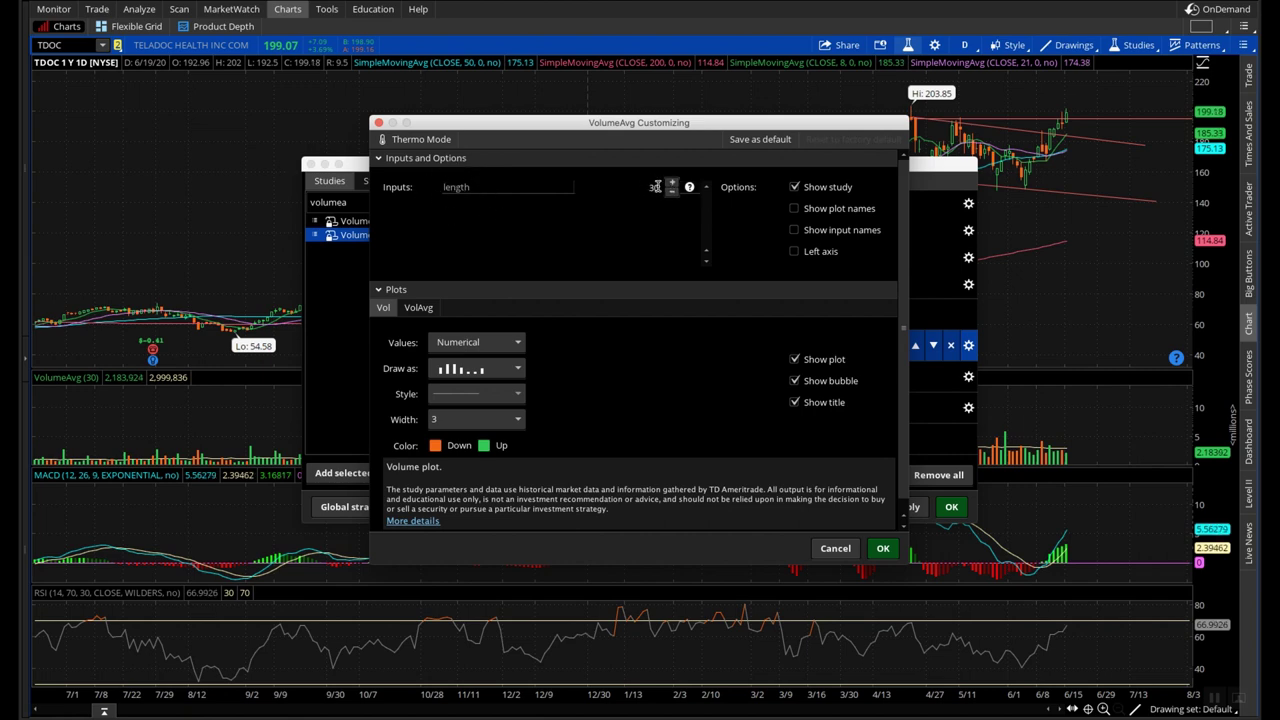
pyautogui.click(880, 548)
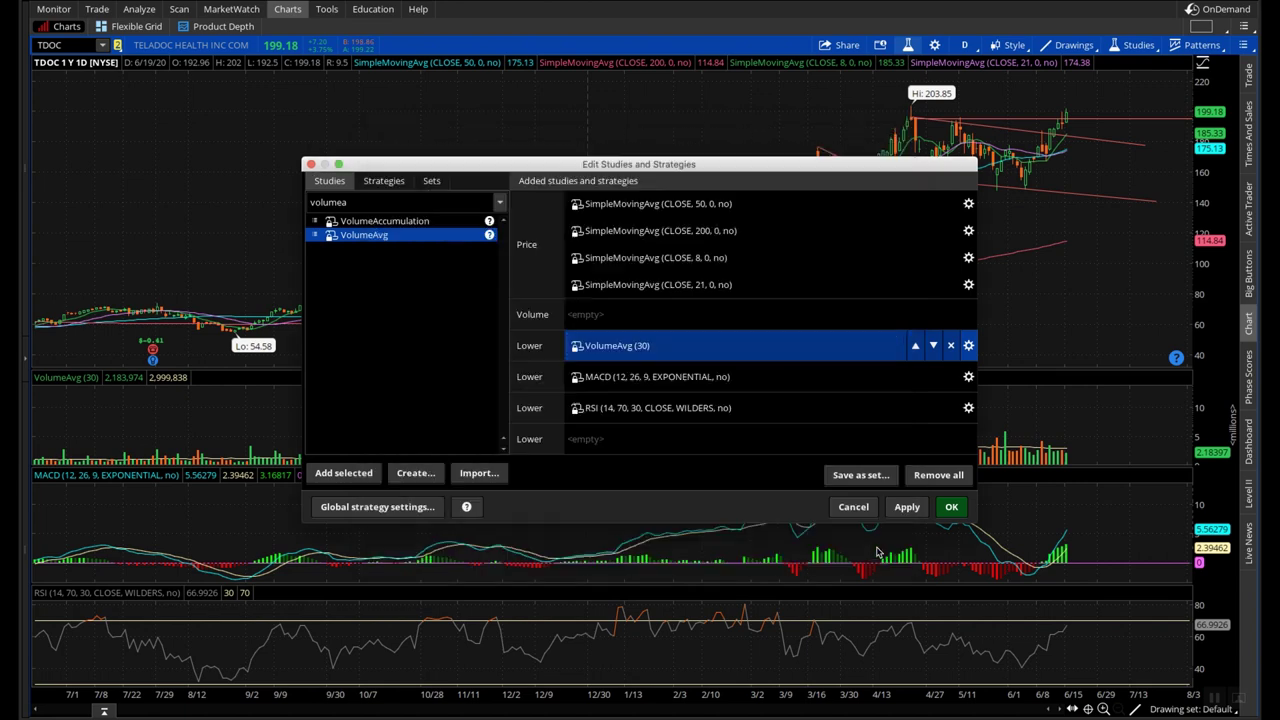
# Close the studies editor, keeping the VolumeAvg changes.
pyautogui.click(950, 507)
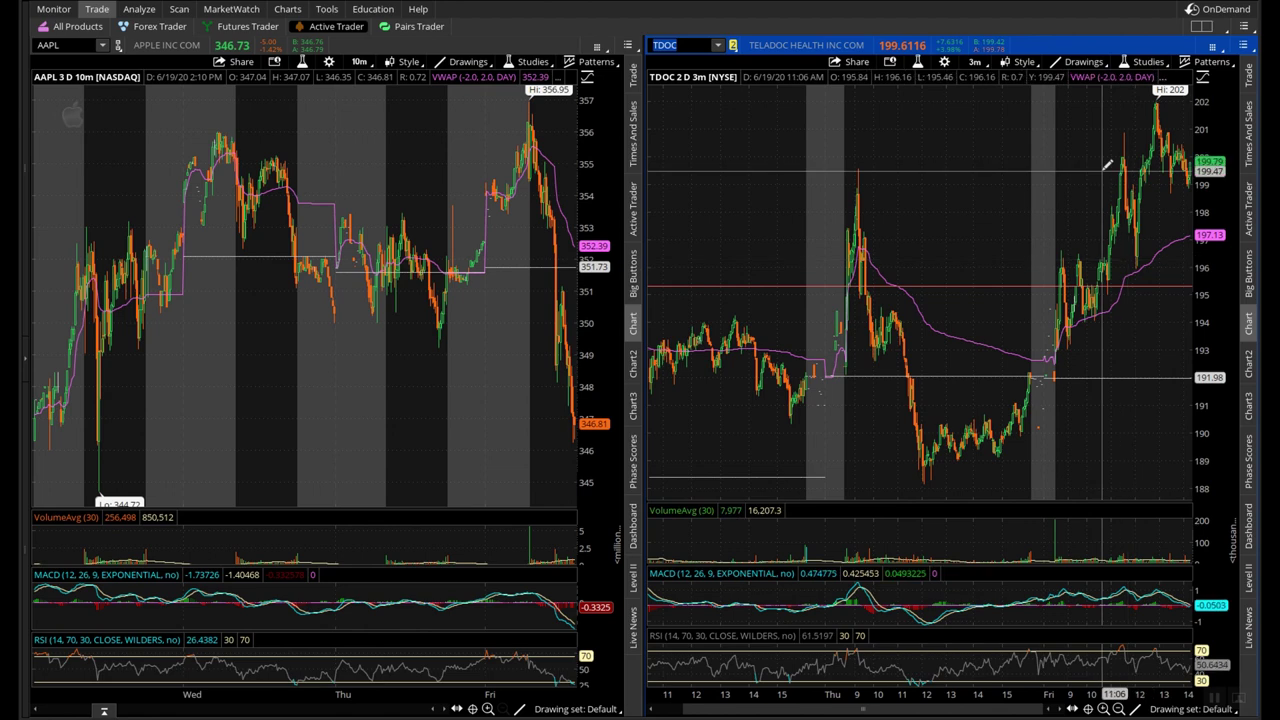
# Add a second VWAP study to the TDOC intraday chart and apply it.
pyautogui.click(917, 63)
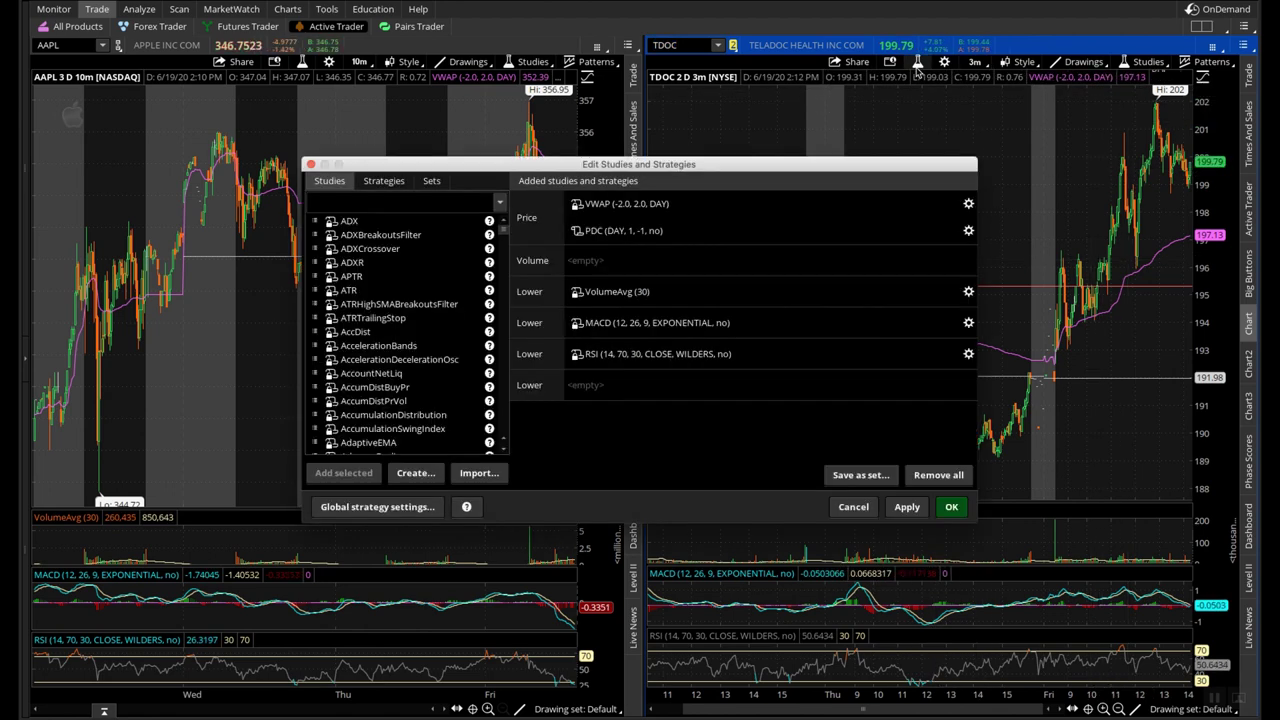
pyautogui.click(433, 199)
pyautogui.write('vwap')
pyautogui.doubleClick(352, 220)
pyautogui.click(888, 506)
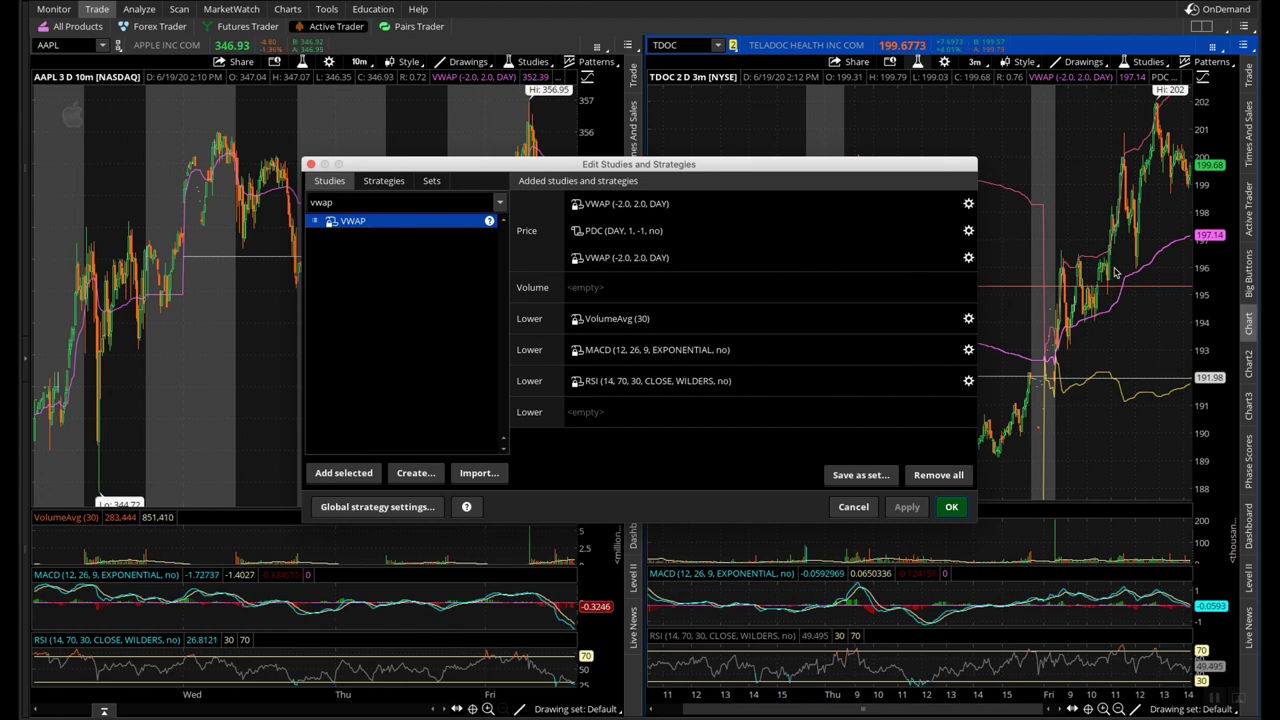
# Hide the new VWAP's UpperBand and LowerBand plots and bubbles, then apply.
pyautogui.doubleClick(885, 258)
pyautogui.click(437, 308)
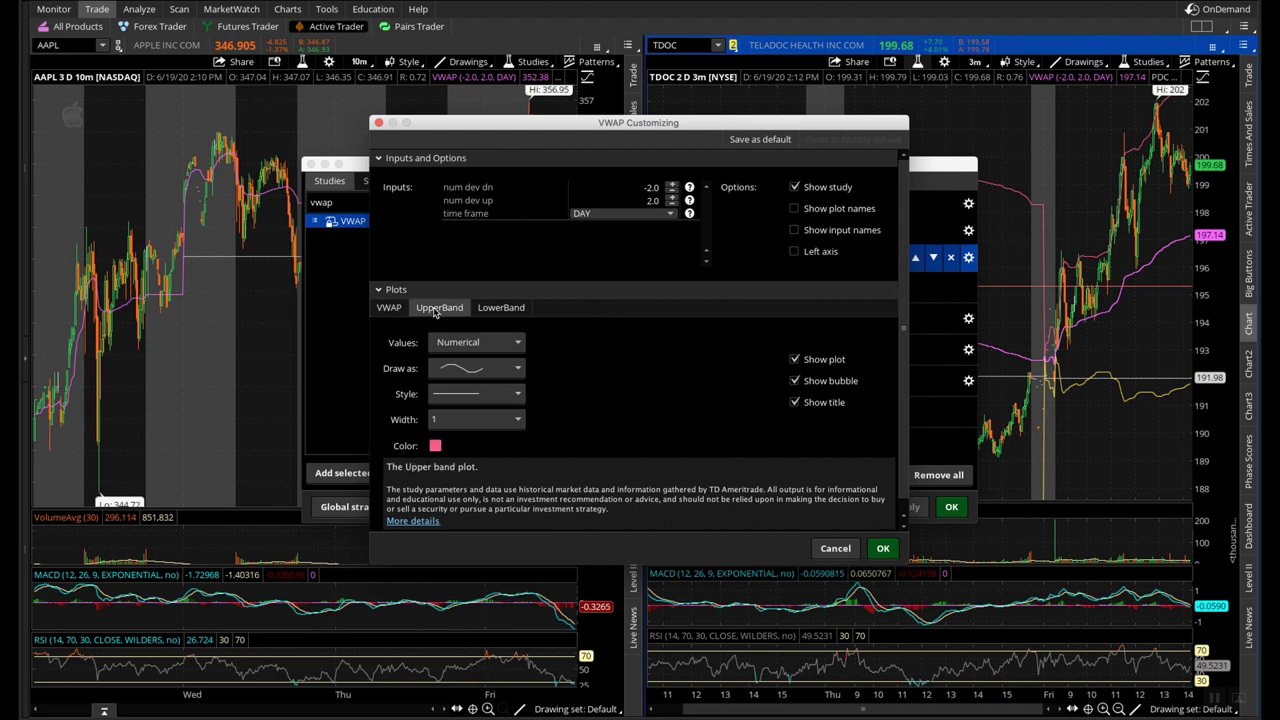
pyautogui.click(795, 359)
pyautogui.click(795, 381)
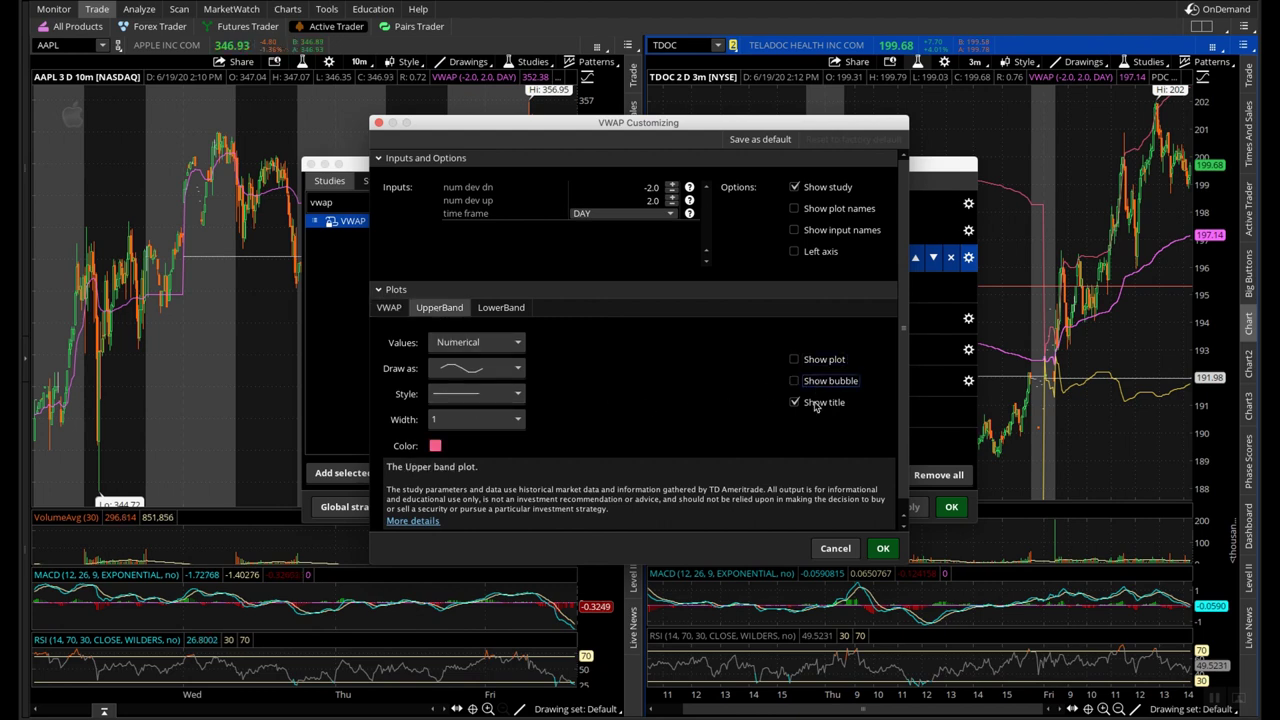
pyautogui.click(501, 307)
pyautogui.click(801, 382)
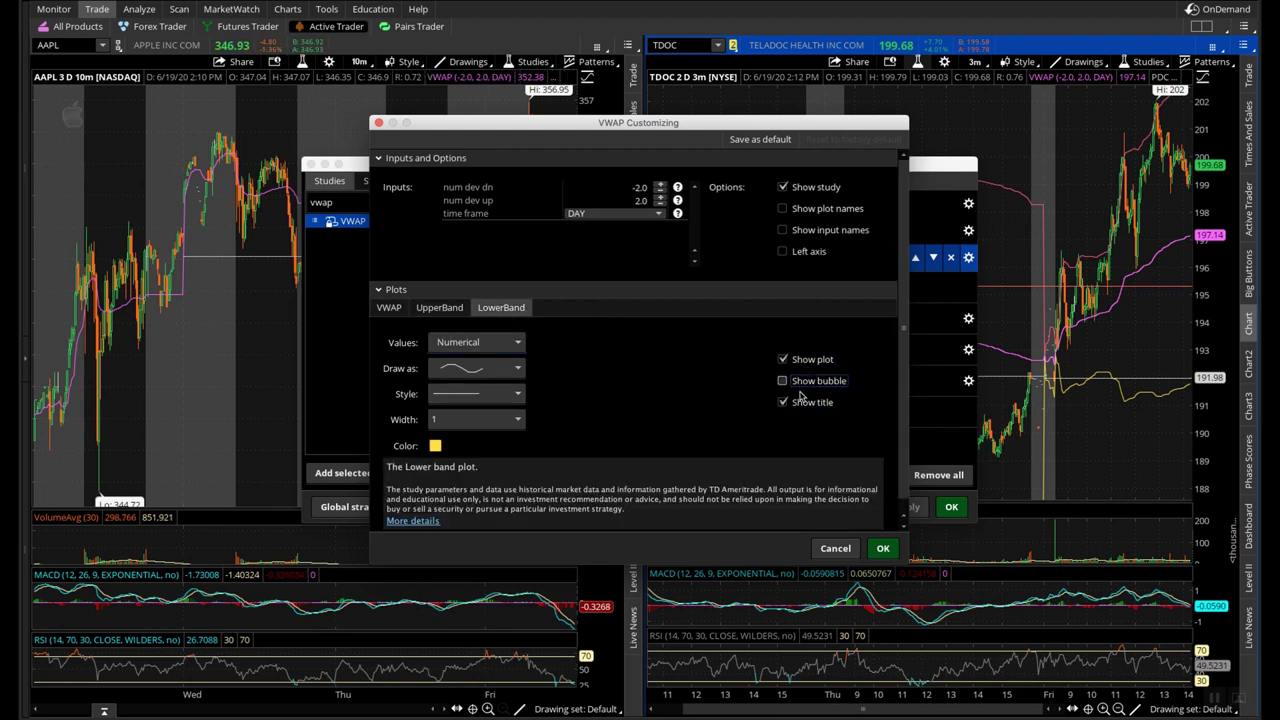
pyautogui.click(783, 359)
pyautogui.click(883, 548)
pyautogui.click(904, 511)
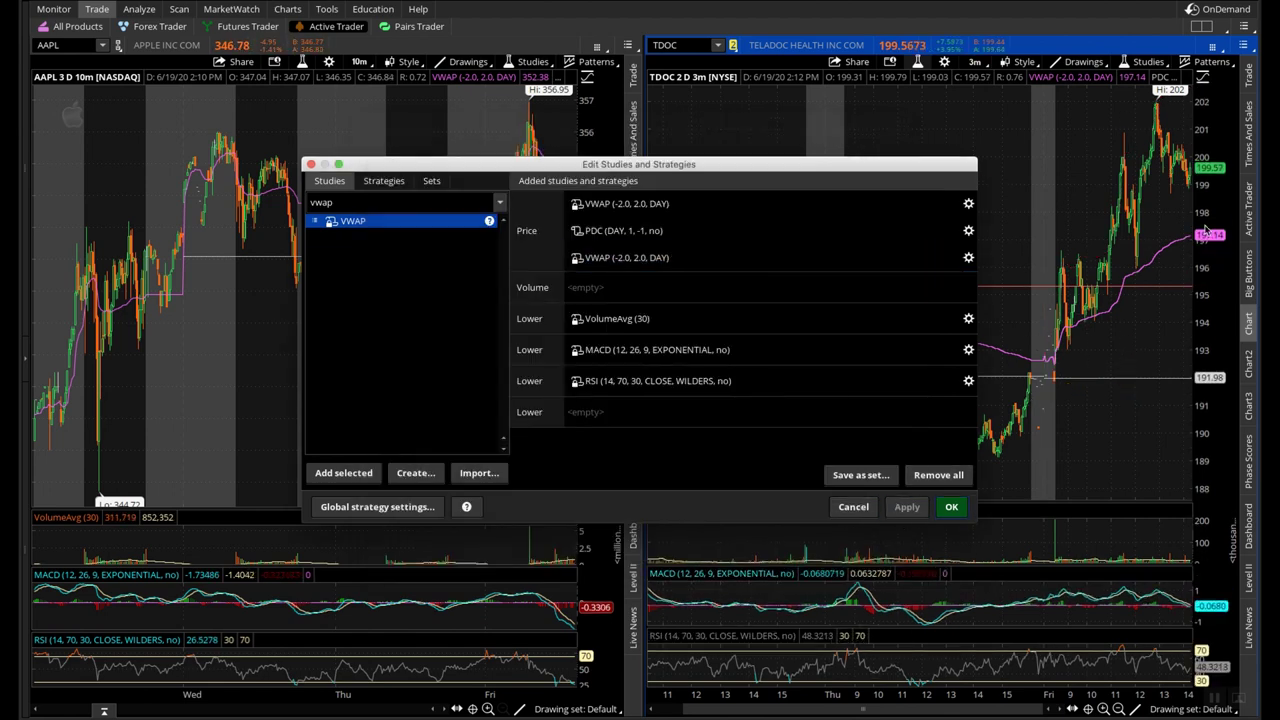
# Close the studies editor with Enter.
pyautogui.press('Return')
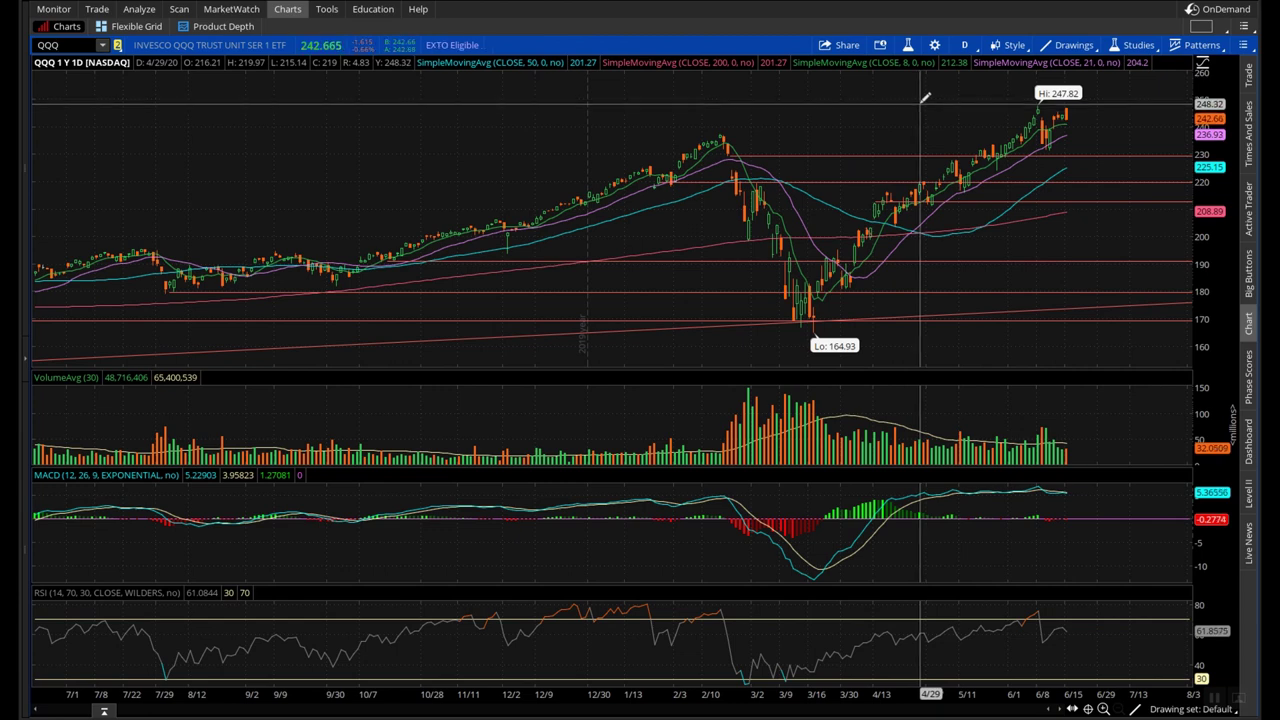
# Edit the SimpleMovingAvg (CLOSE, 200) length, apply it, and close the studies editor.
pyautogui.click(909, 46)
pyautogui.click(404, 201)
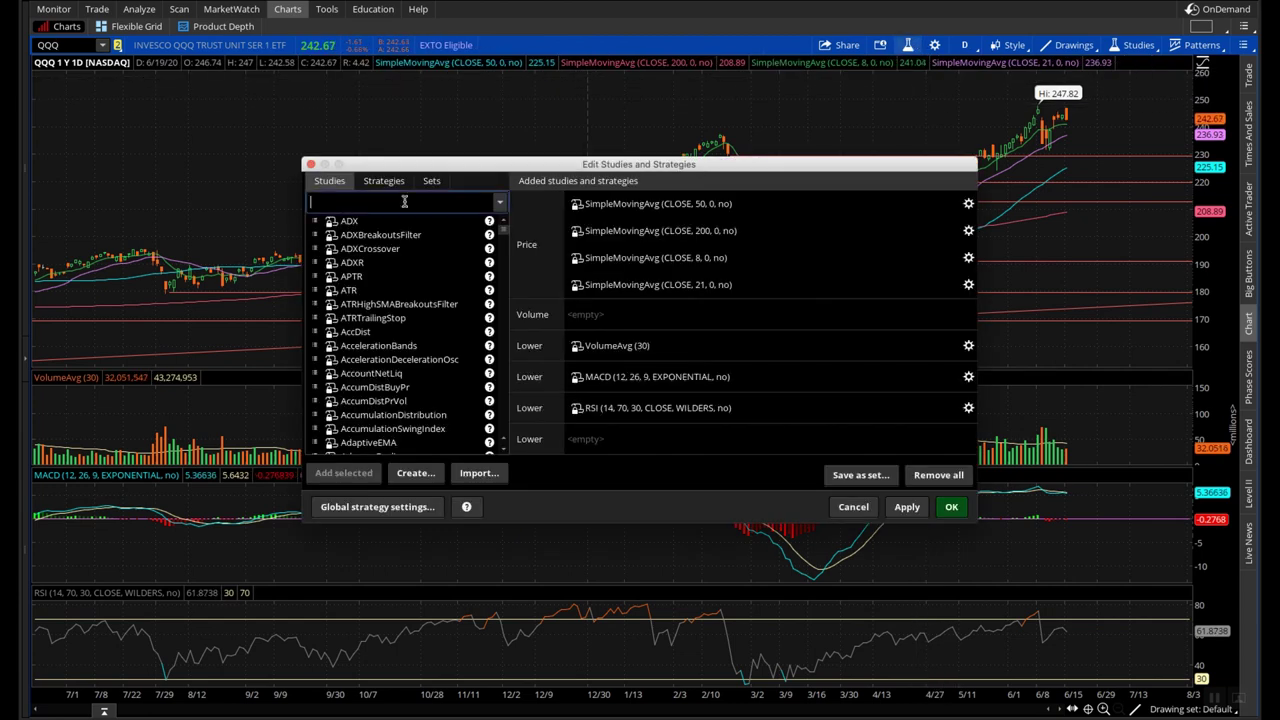
pyautogui.write('sim')
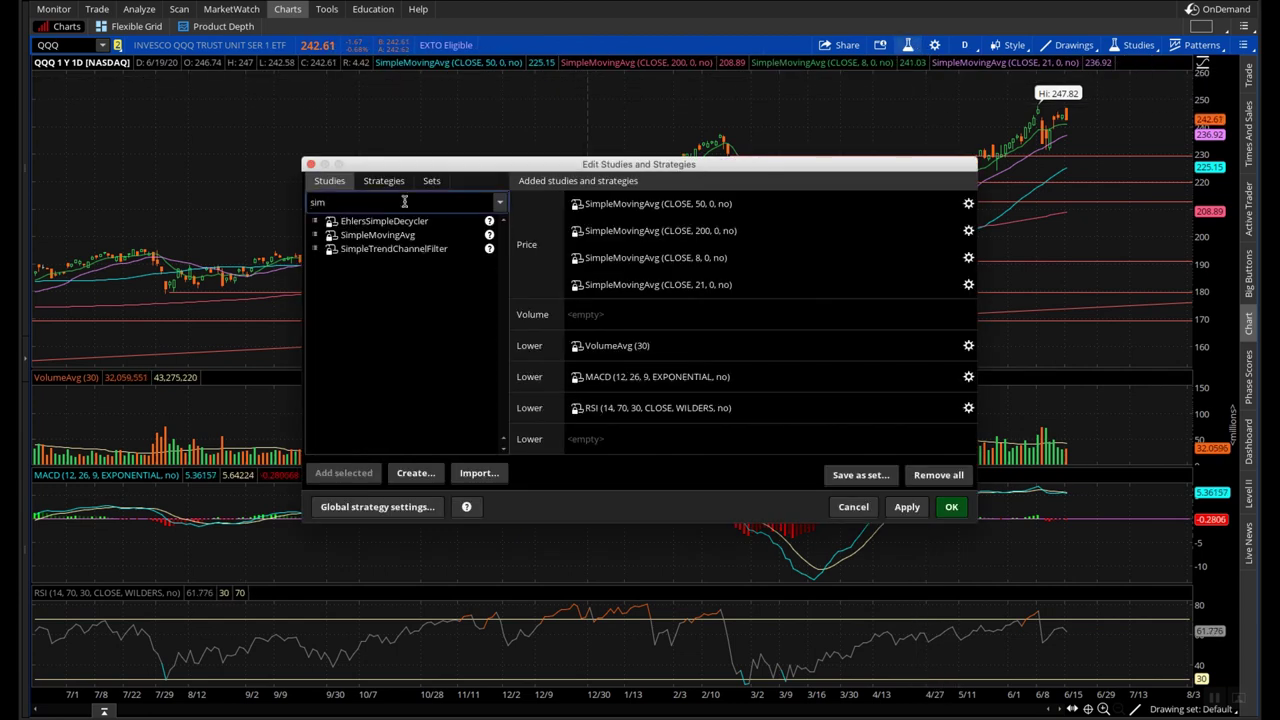
pyautogui.click(402, 235)
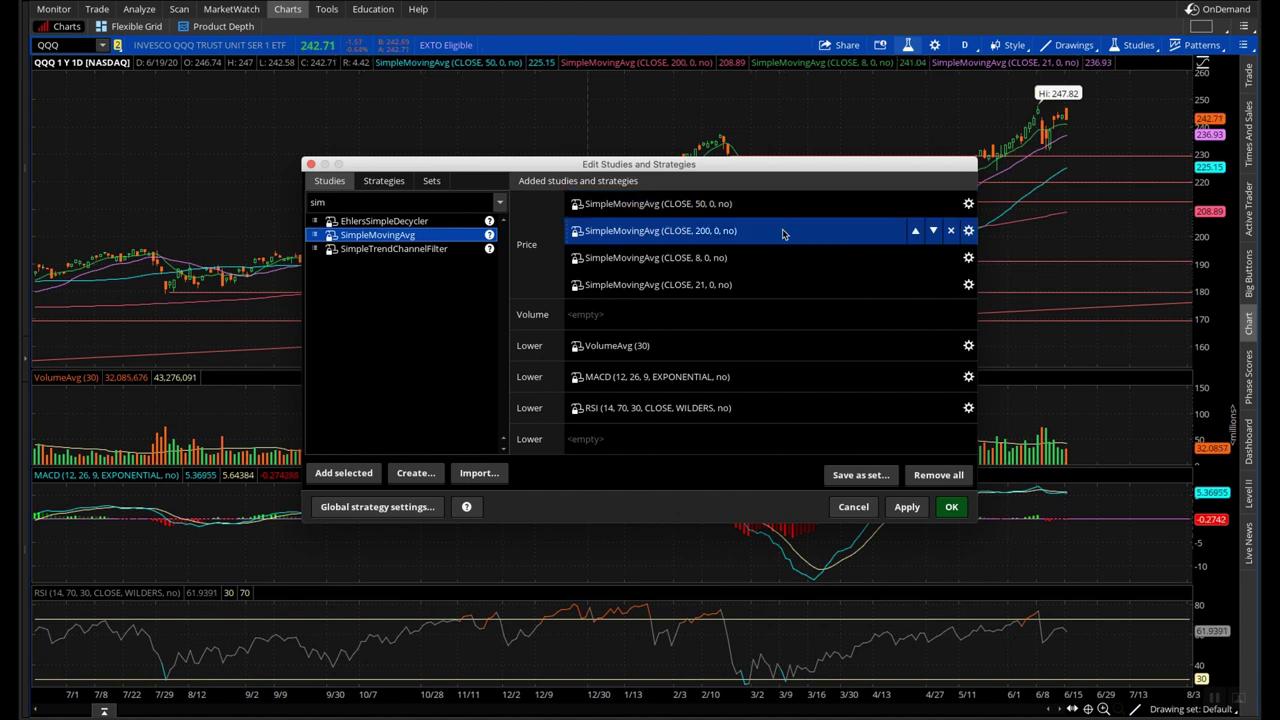
pyautogui.click(969, 231)
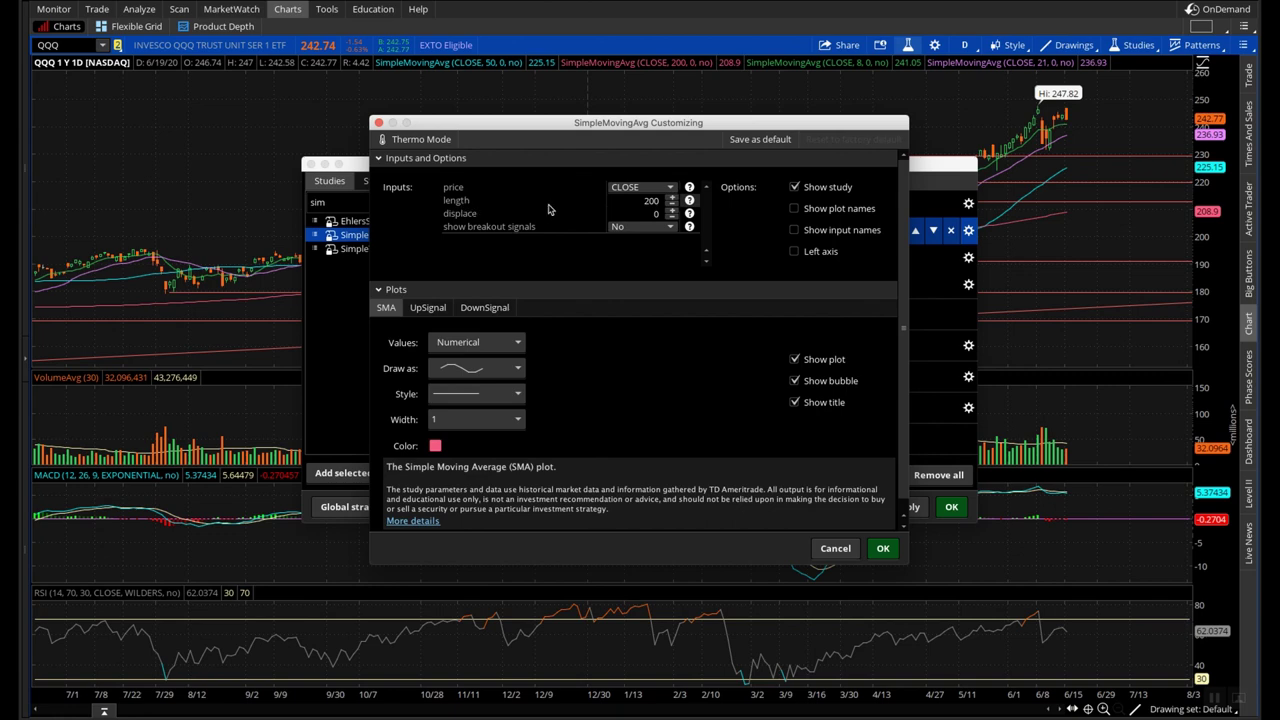
pyautogui.click(637, 202)
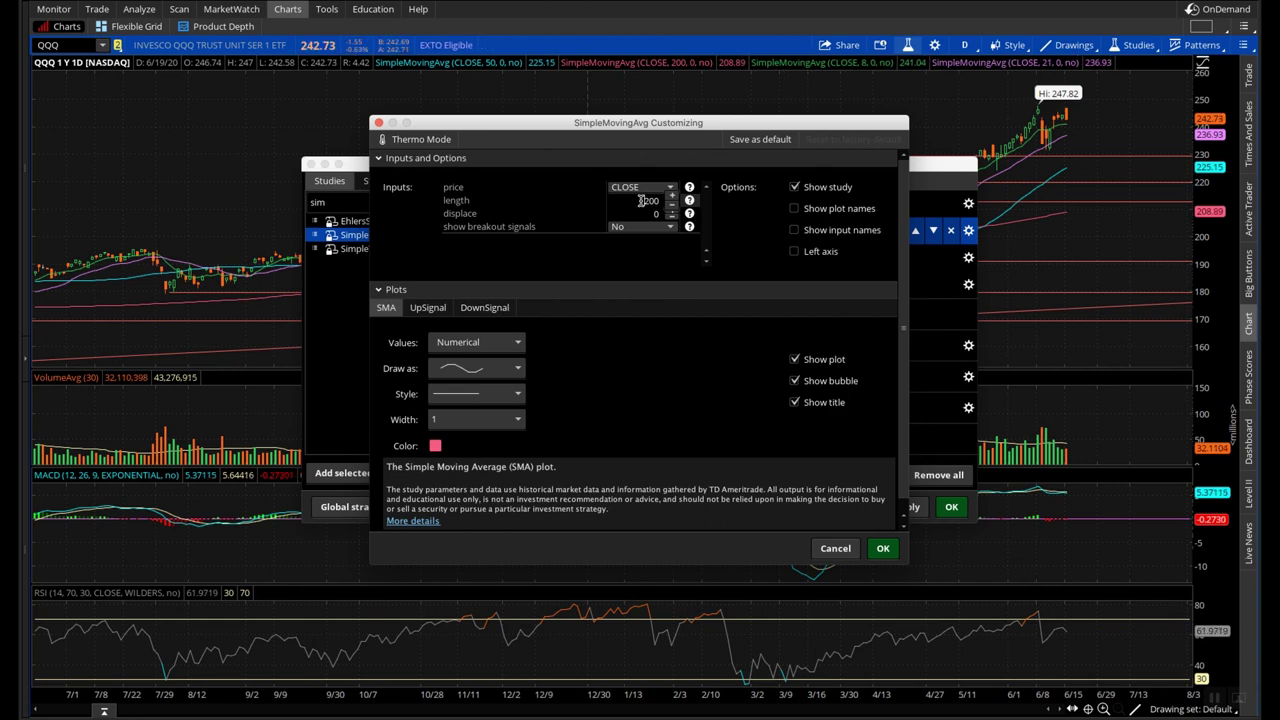
pyautogui.click(883, 548)
pyautogui.click(907, 508)
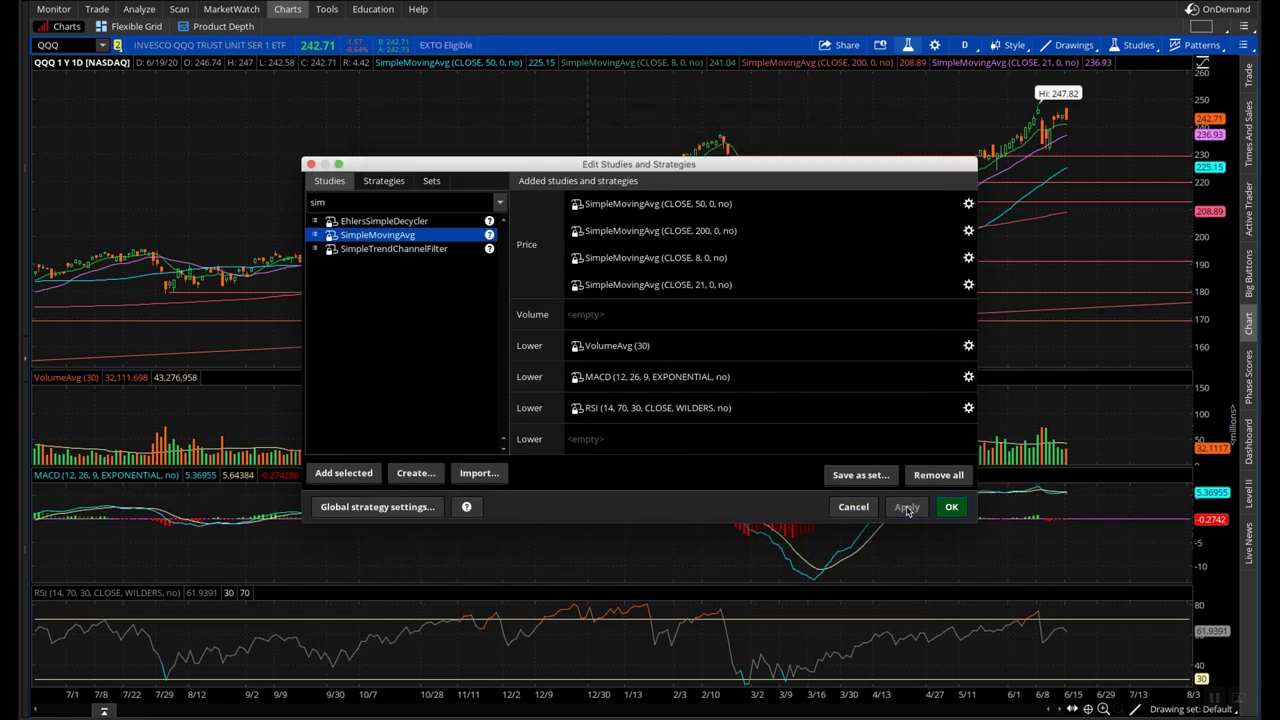
pyautogui.click(951, 507)
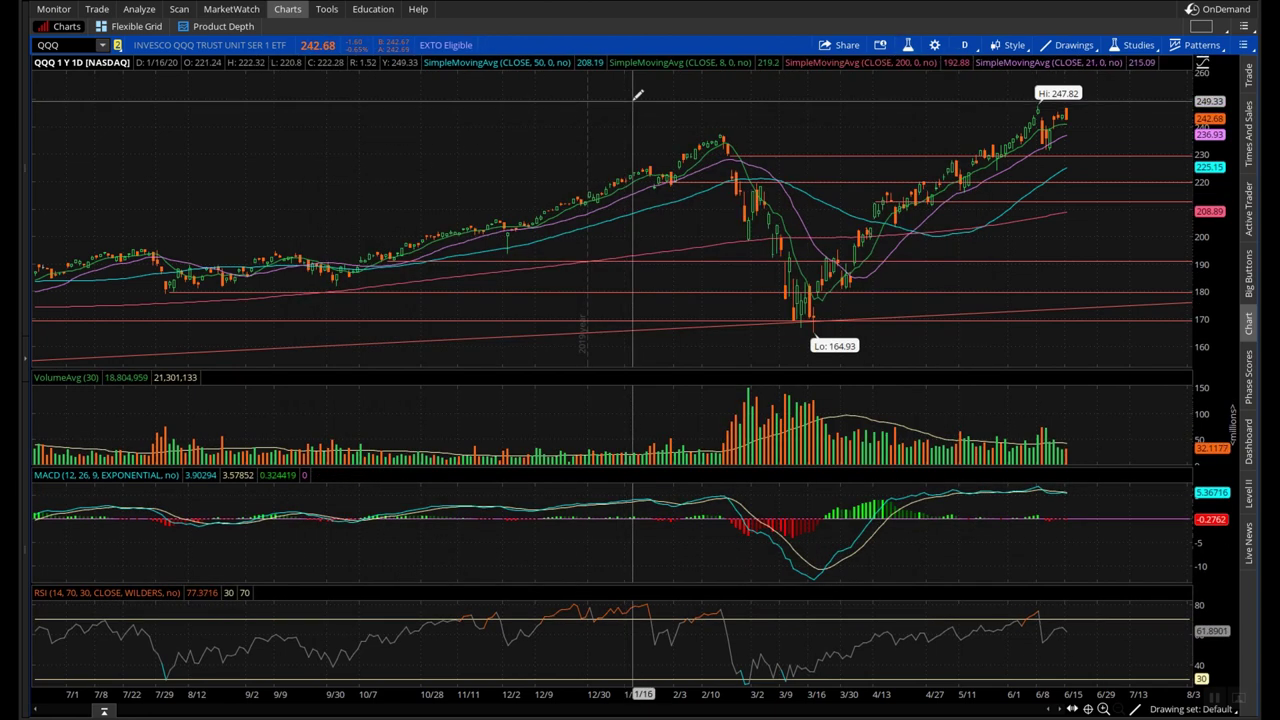